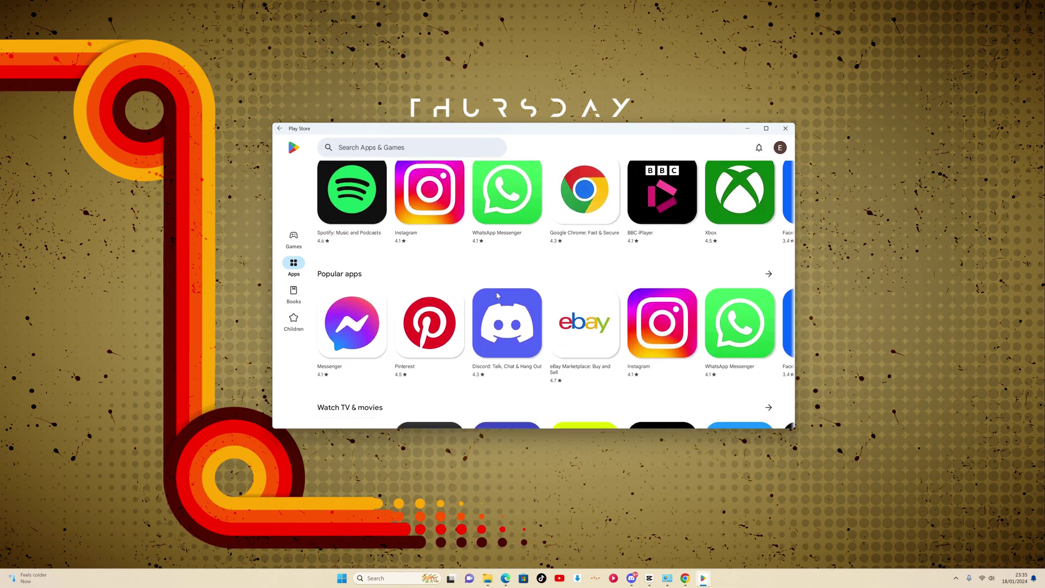
scroll(496, 295, "down", 1)
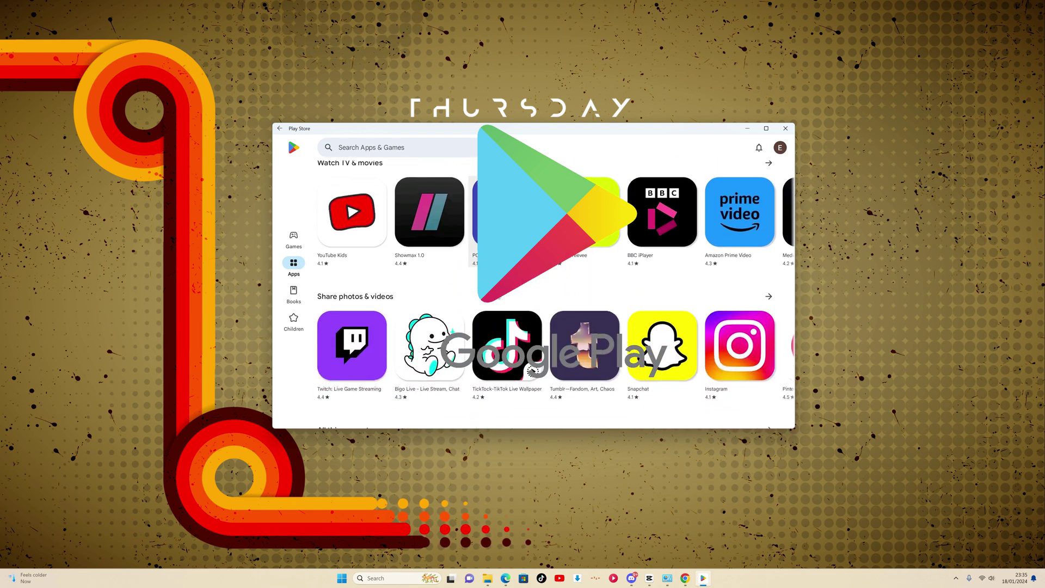
scroll(533, 277, "down", 2)
scroll(497, 296, "down", 2)
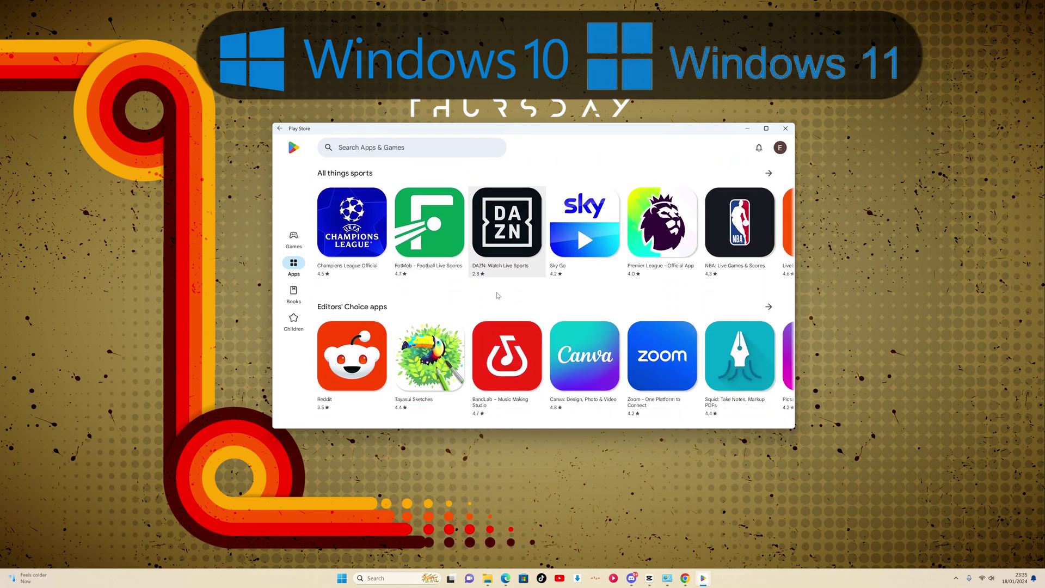
scroll(497, 296, "down", 2)
scroll(497, 297, "down", 2)
scroll(497, 296, "down", 2)
scroll(496, 296, "down", 2)
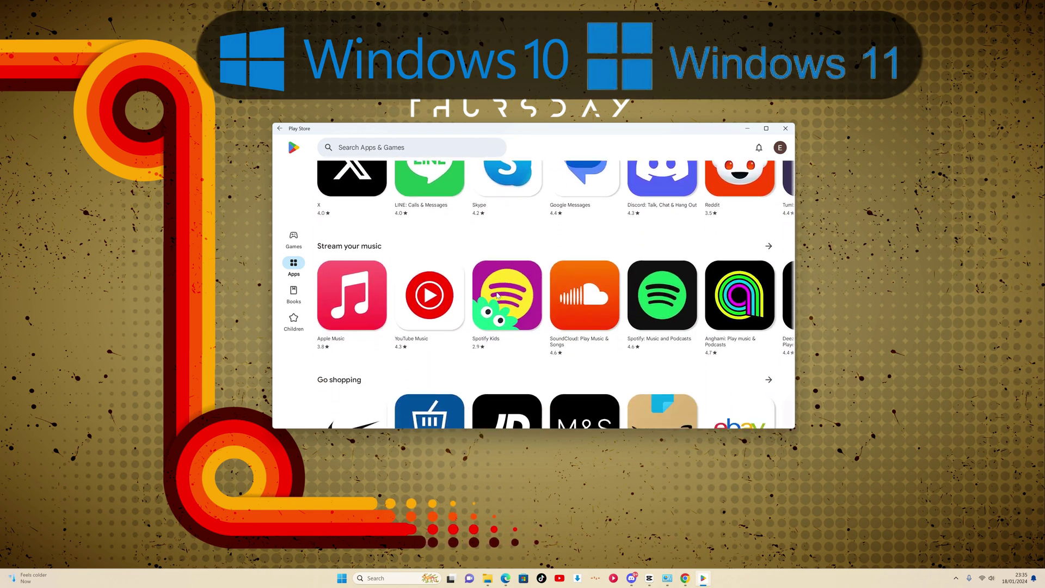
scroll(497, 296, "up", 2)
scroll(497, 296, "down", 1)
scroll(496, 296, "down", 2)
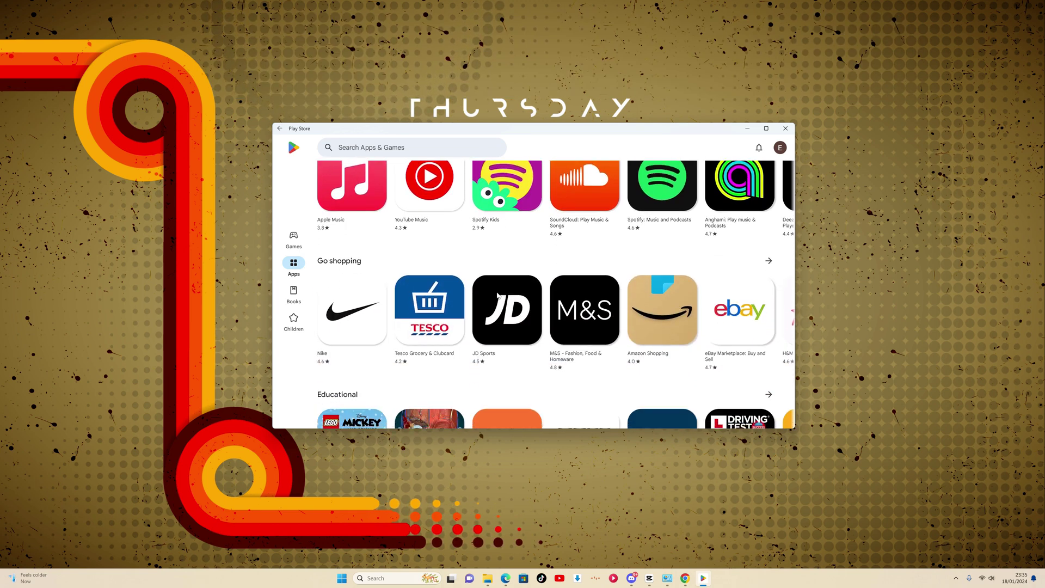
scroll(497, 296, "down", 2)
scroll(497, 297, "down", 1)
scroll(496, 296, "down", 1)
scroll(497, 296, "down", 2)
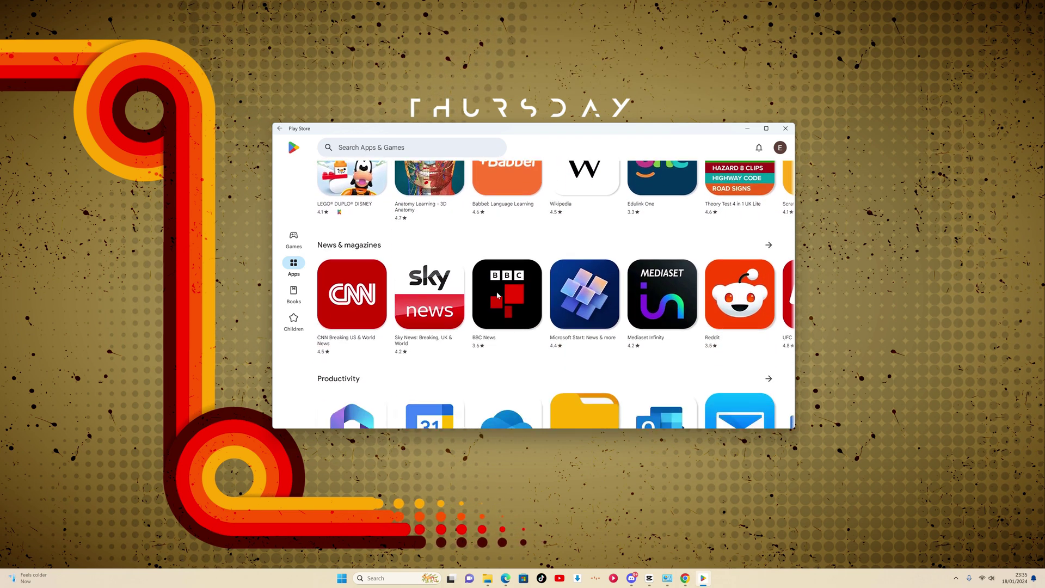
scroll(497, 296, "down", 1)
scroll(496, 296, "down", 1)
scroll(497, 296, "down", 1)
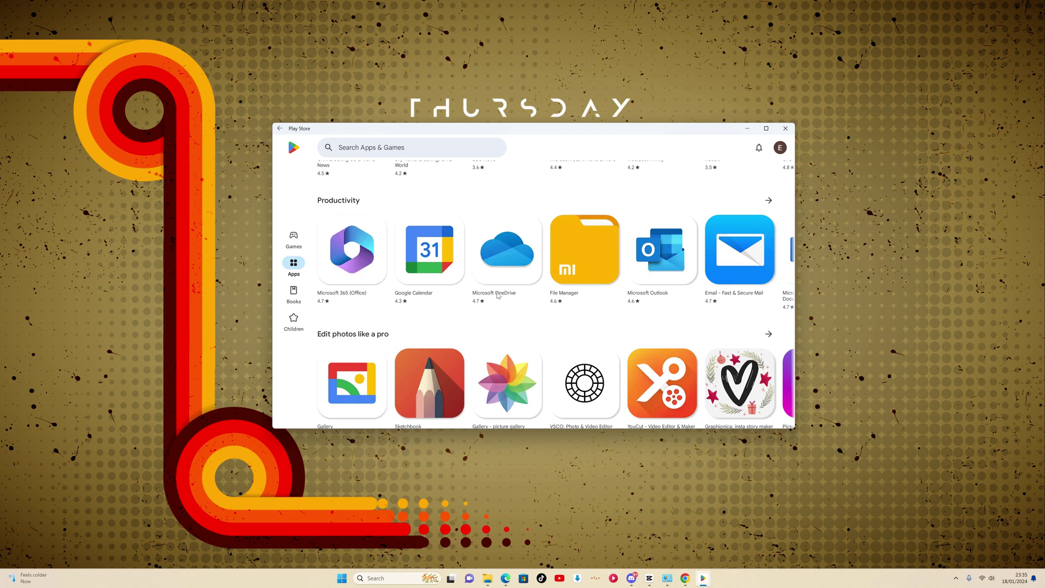
scroll(498, 296, "down", 1)
scroll(496, 295, "down", 1)
scroll(497, 296, "down", 1)
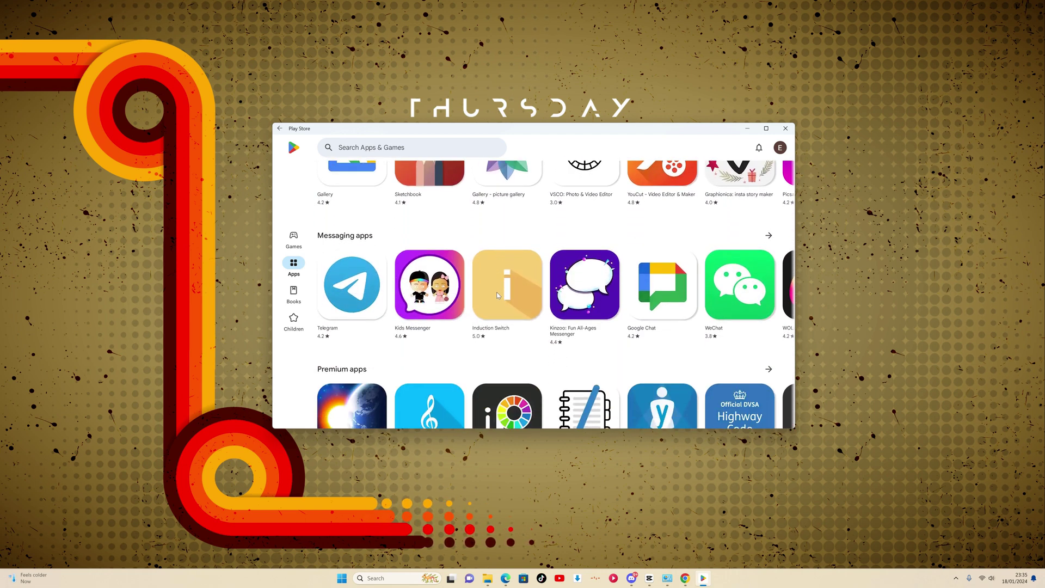
scroll(497, 296, "down", 2)
scroll(338, 288, "down", 1)
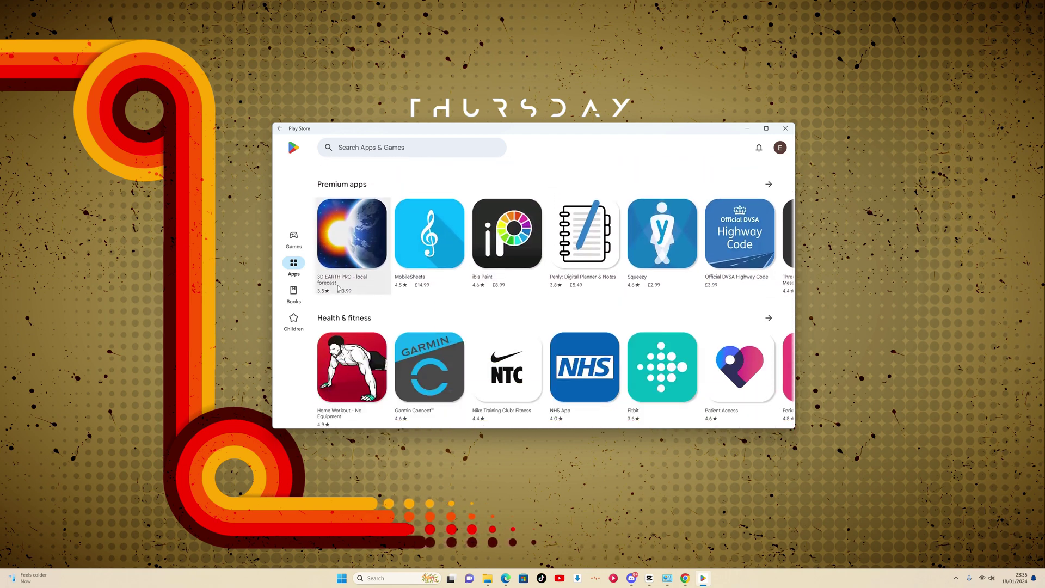
Step: Switch Google Play Store from the Apps listing to the Games catalogue
left_click(294, 239)
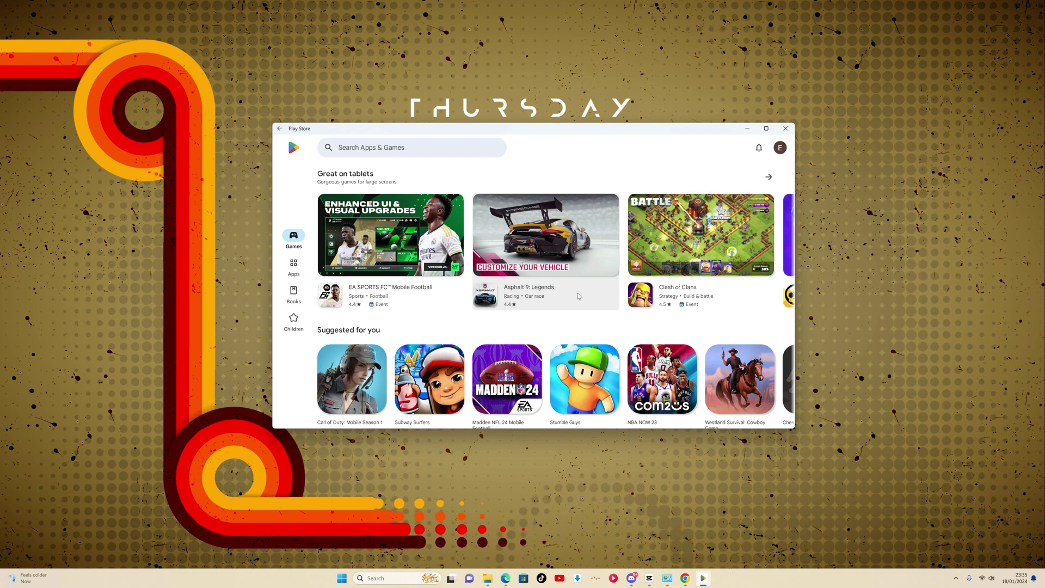
scroll(578, 294, "down", 2)
scroll(577, 293, "down", 2)
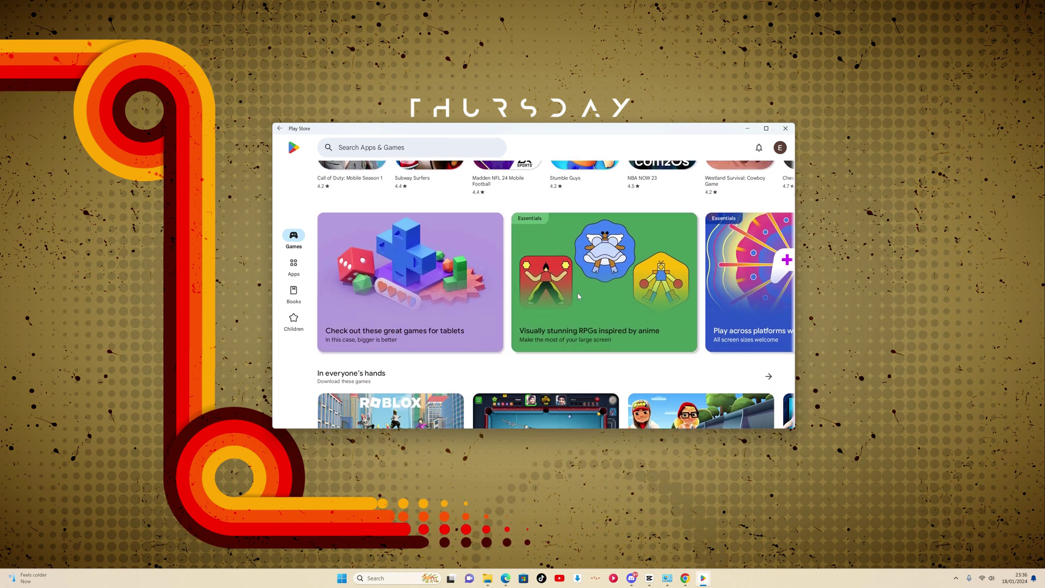
scroll(578, 296, "down", 2)
scroll(578, 296, "down", 2)
scroll(577, 296, "down", 2)
scroll(578, 297, "down", 1)
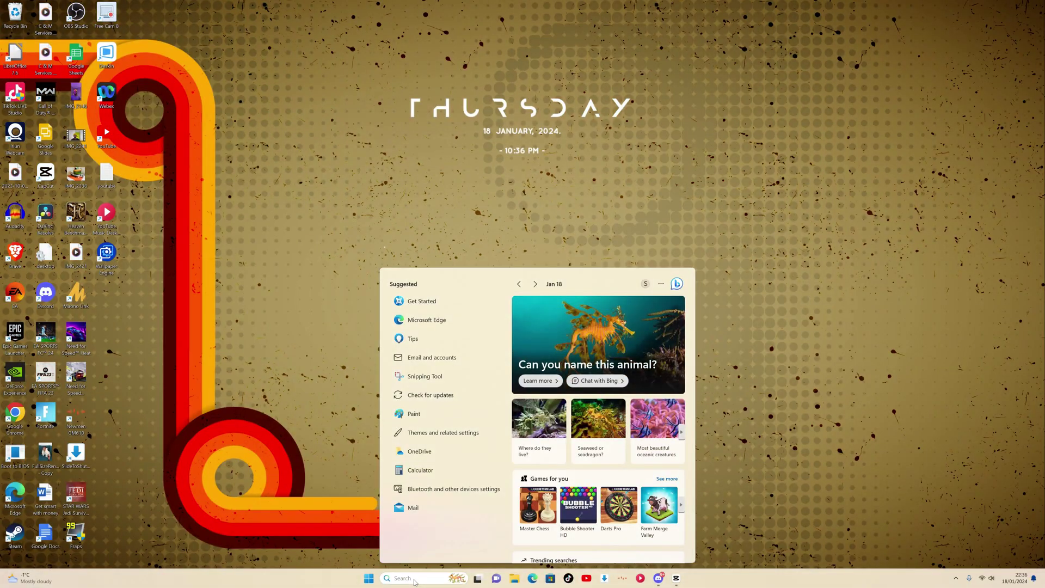
type("ap")
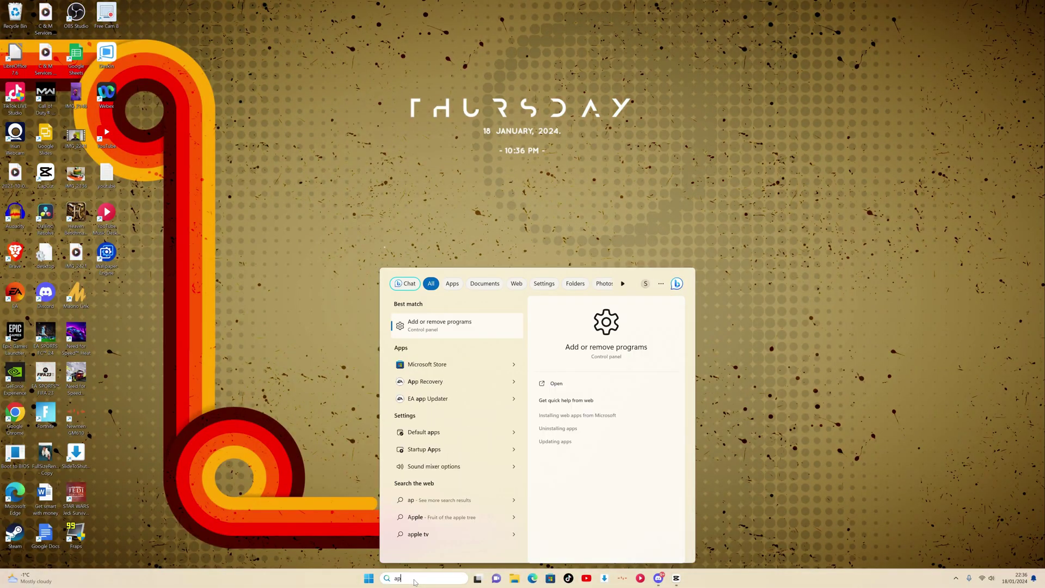
type("pwiz.")
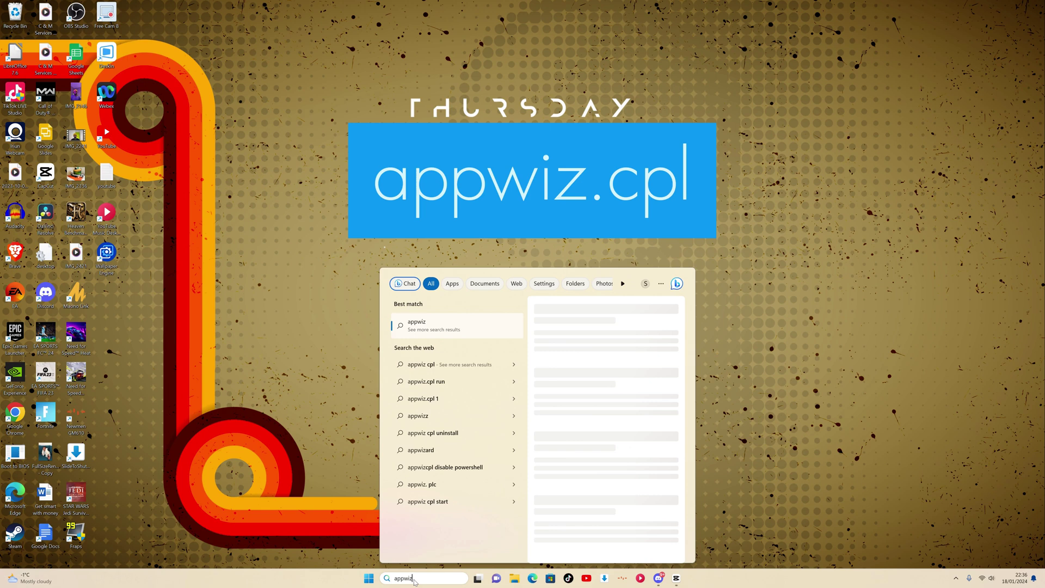
type("cpl")
Step: Run appwiz.cpl from Windows Search to bring up Programs and Features
key("Return")
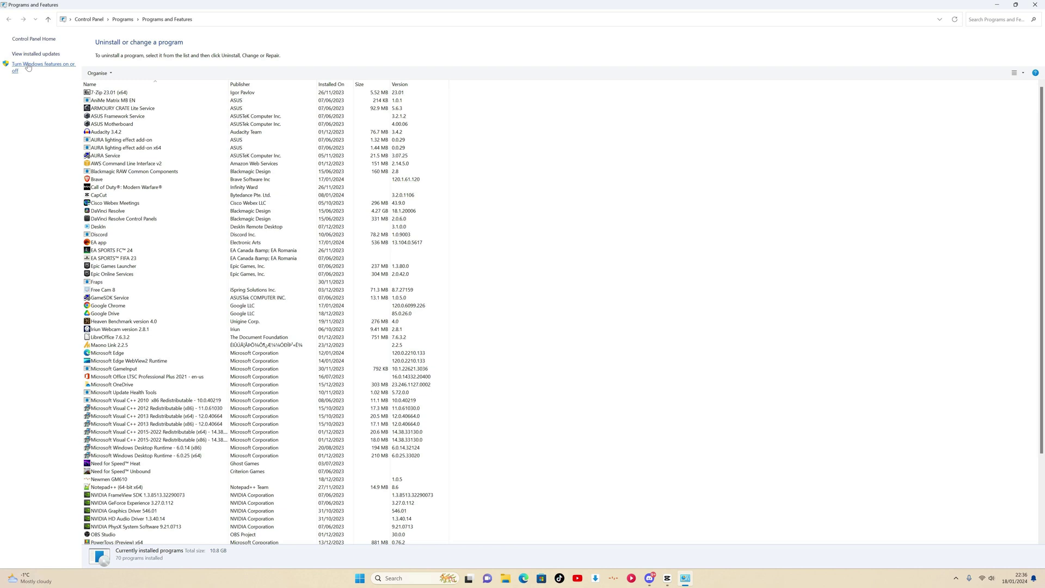
Step: Enable Virtual Machine Platform in Windows Features, approving UAC and closing the completion notice
left_click(29, 68)
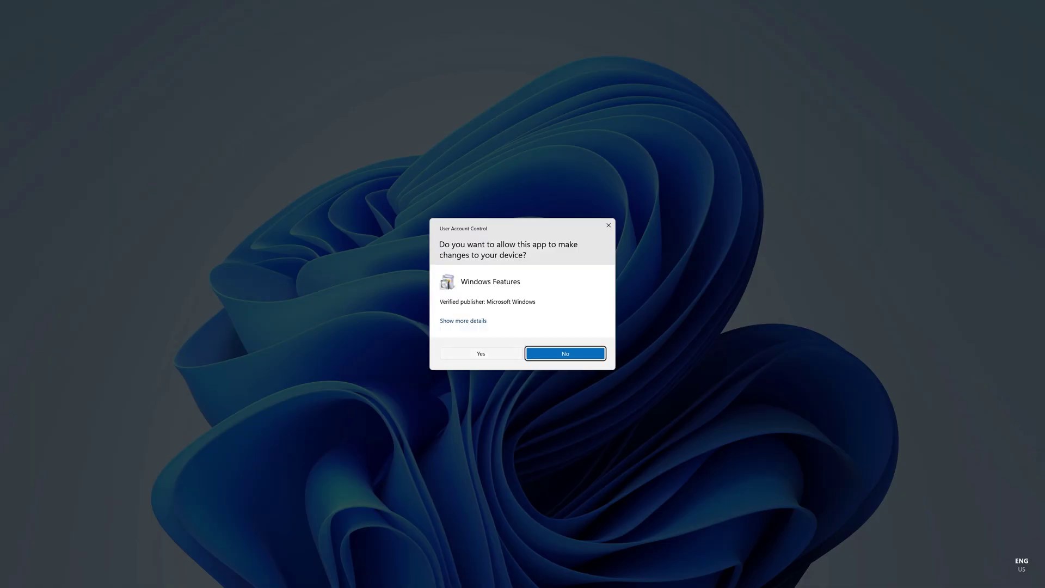
left_click(482, 353)
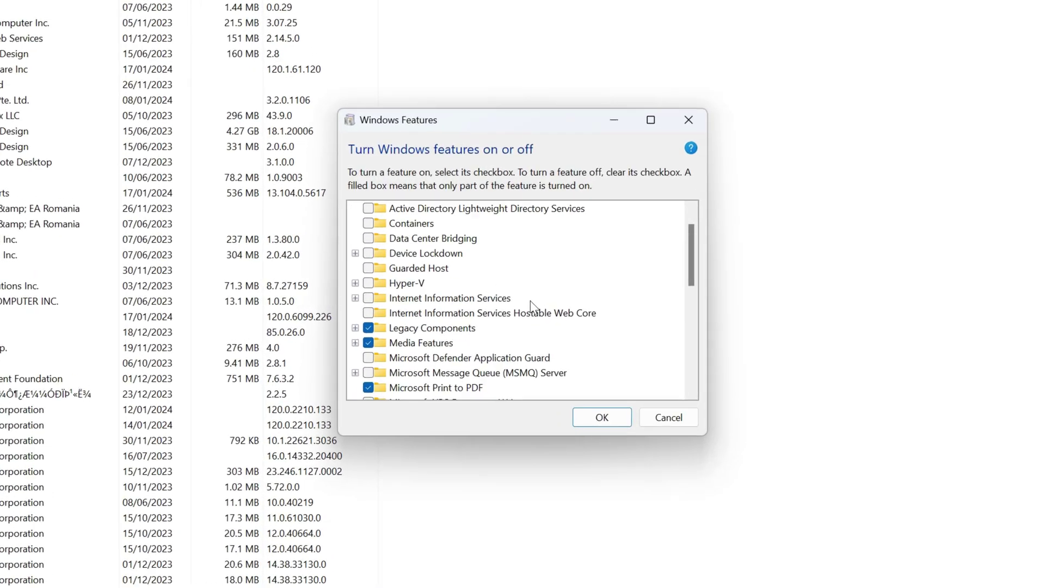
scroll(531, 307, "down", 1)
scroll(531, 307, "down", 1)
scroll(530, 307, "down", 1)
scroll(531, 306, "down", 1)
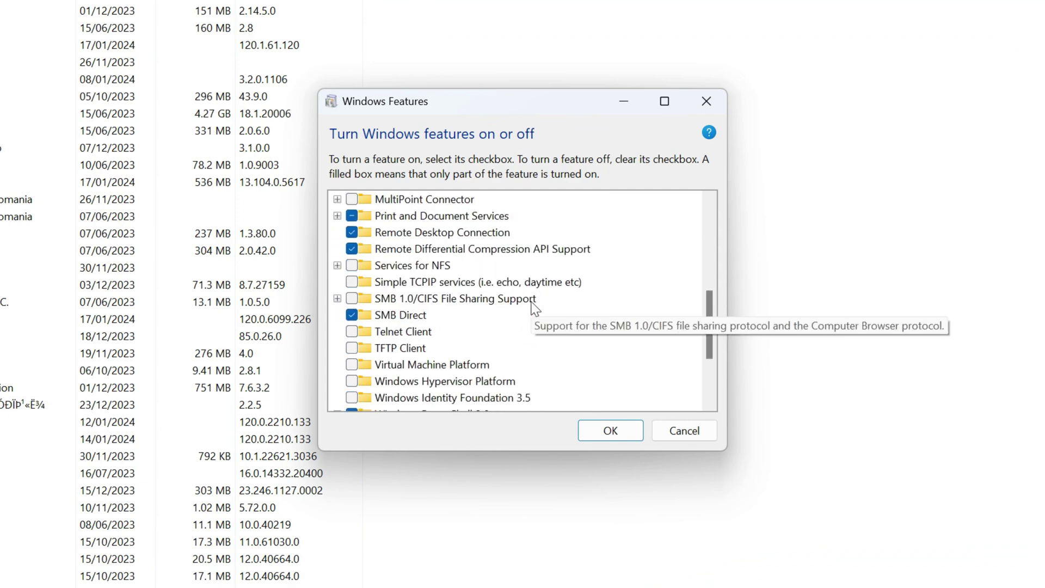
left_click(353, 365)
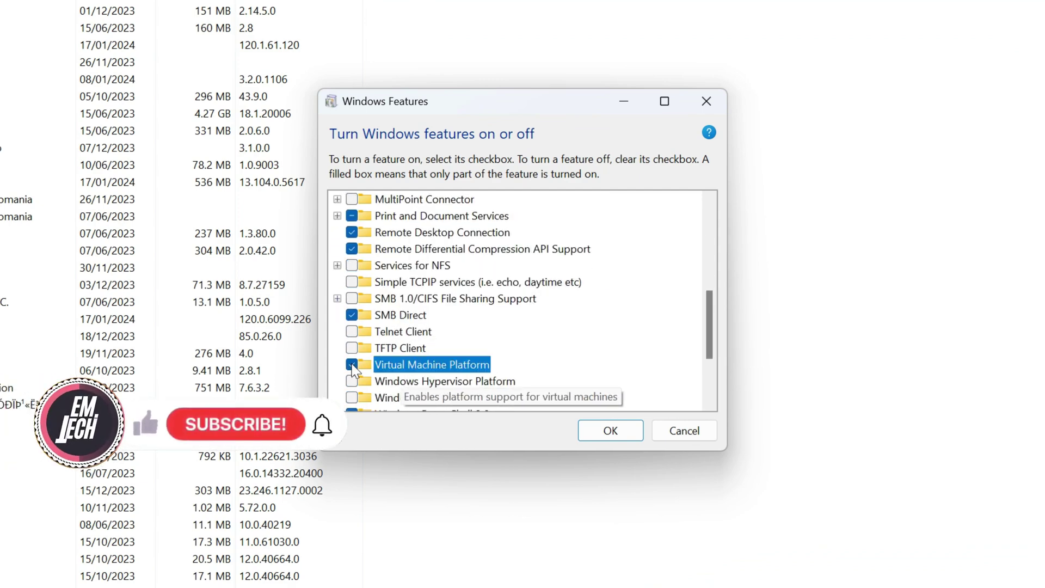
left_click(610, 430)
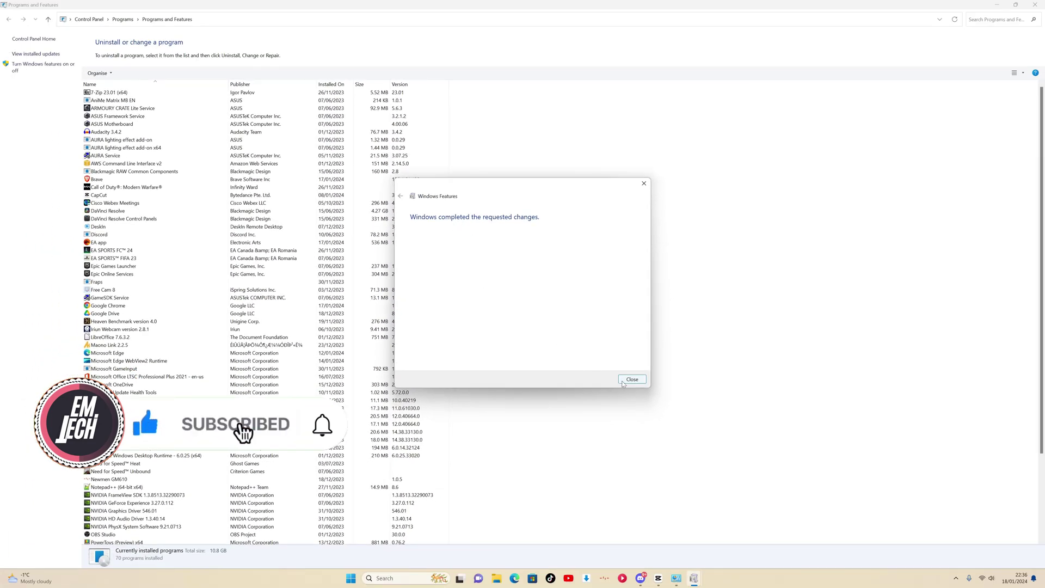
left_click(629, 380)
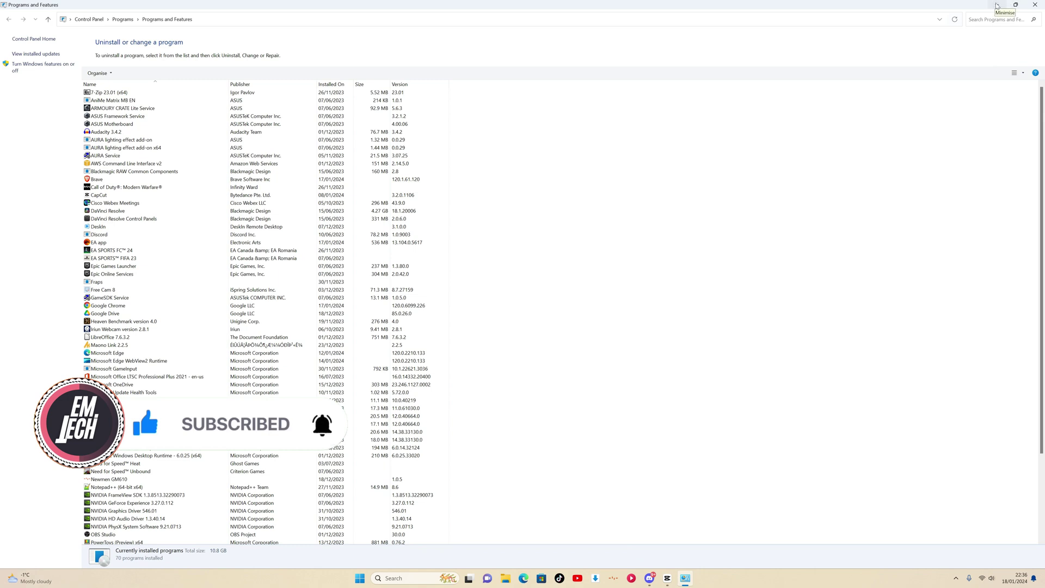
Step: Download the MindTheGapps-13.0-RemovedAmazon.7z build from the WSABuilds release Assets
left_click(996, 5)
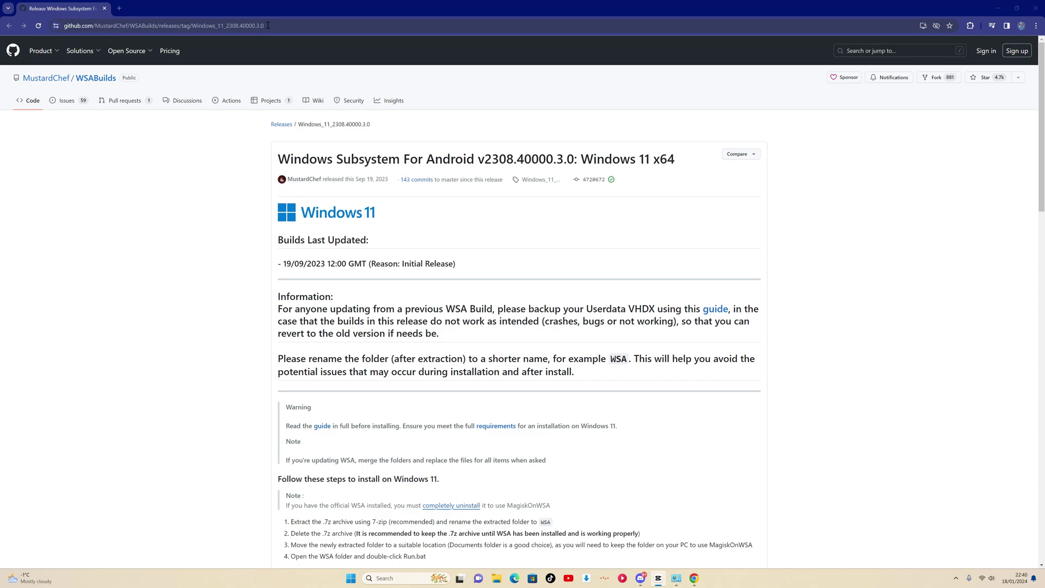
scroll(491, 297, "down", 2)
scroll(492, 297, "down", 3)
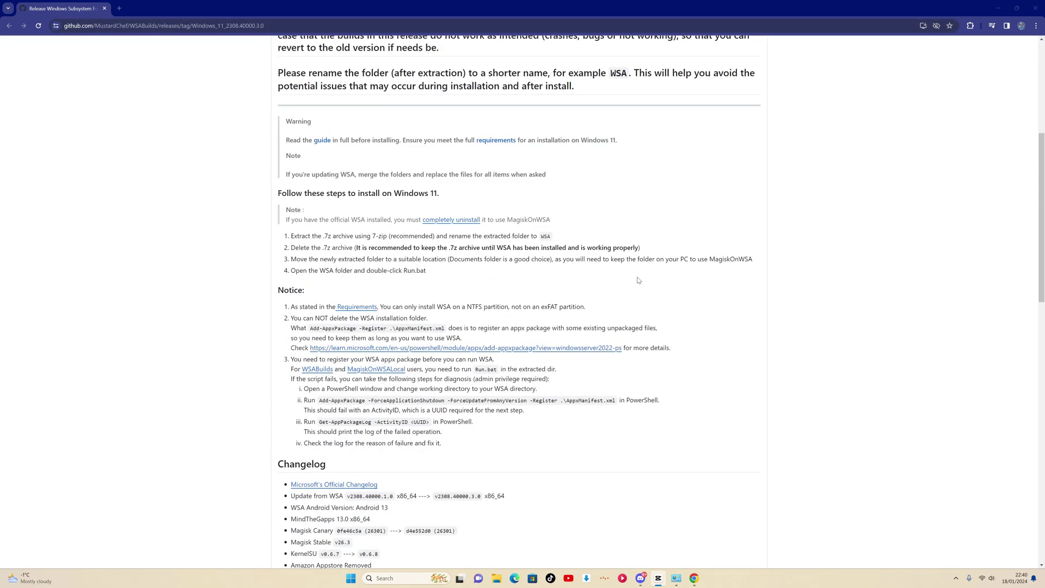
scroll(638, 280, "down", 5)
scroll(638, 280, "down", 5)
scroll(638, 280, "down", 2)
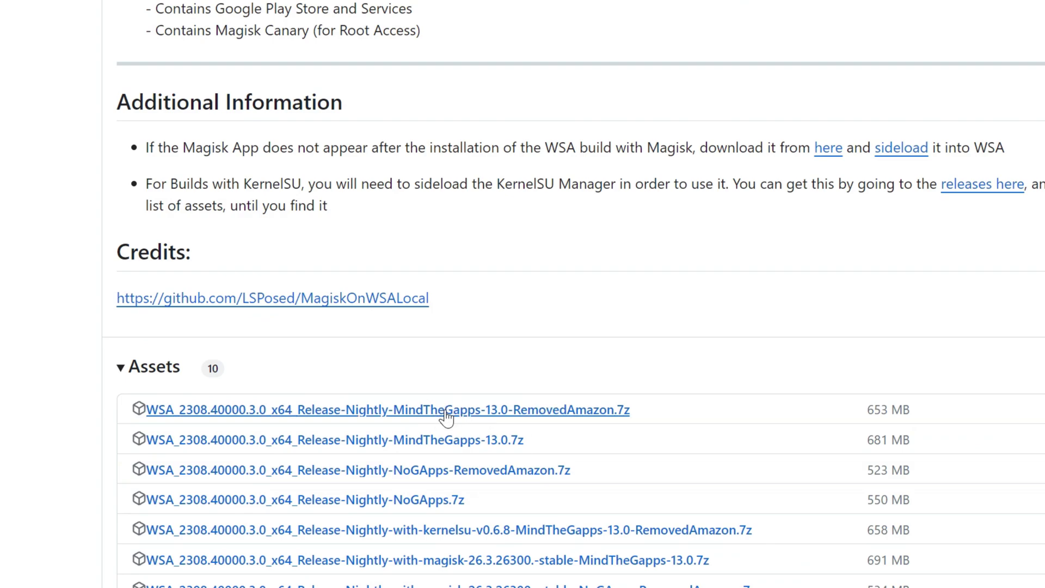
left_click(445, 410)
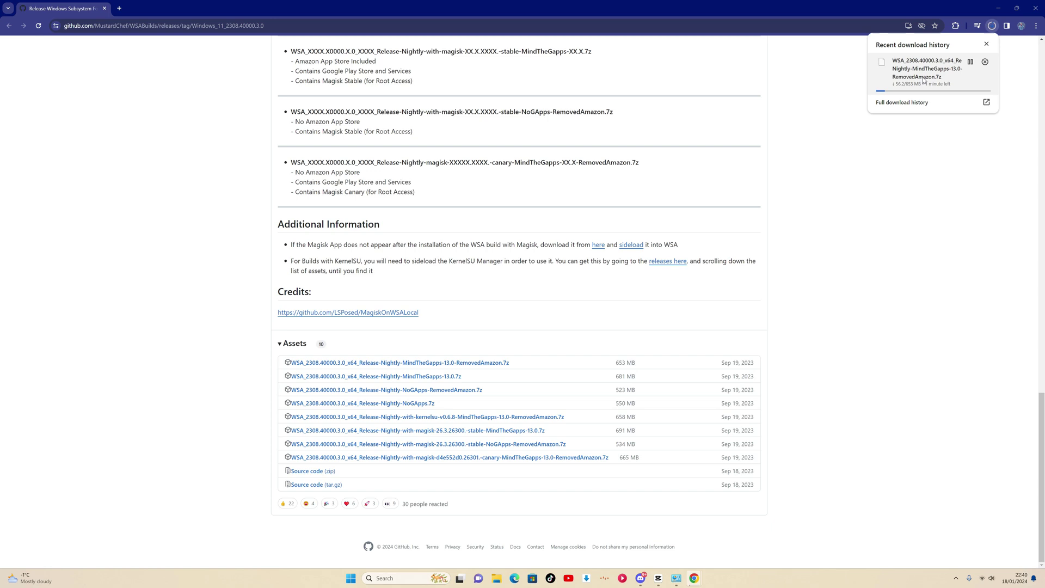
Step: Extract the downloaded WSA 7z archive into its own folder in Downloads
right_click(882, 62)
left_click(909, 109)
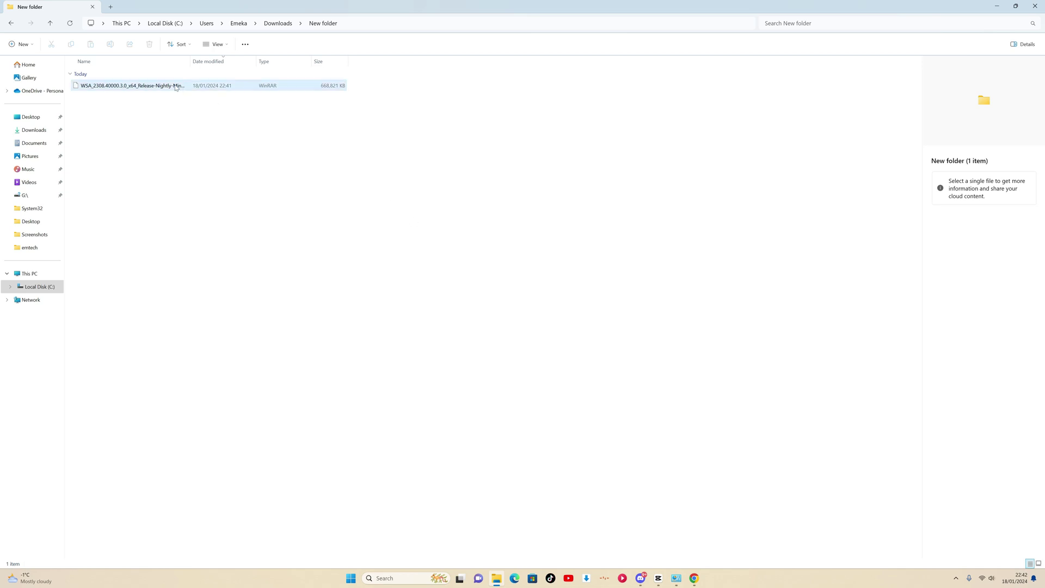
left_click(170, 86)
right_click(169, 86)
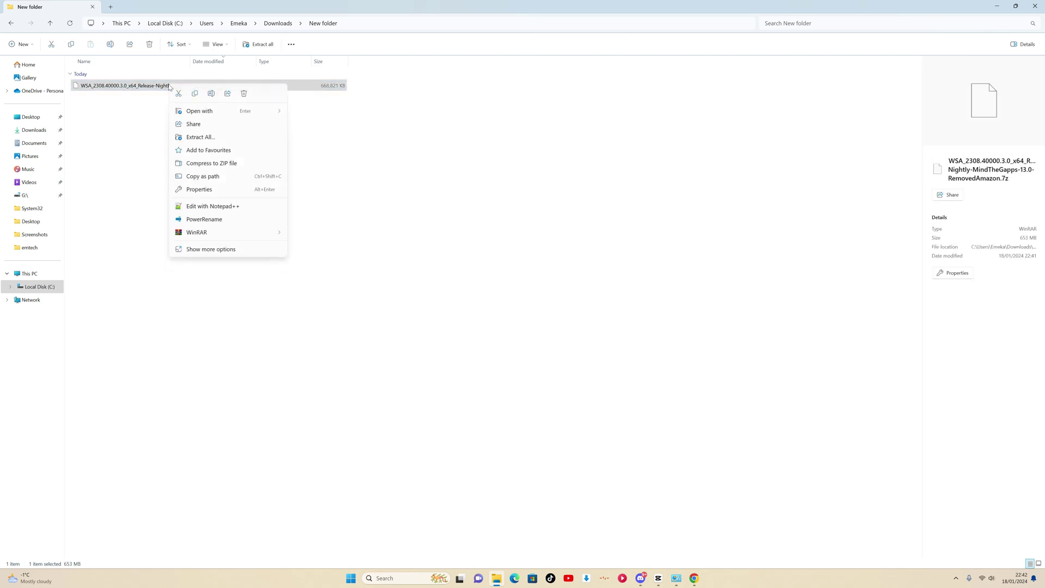
mouse_move(197, 232)
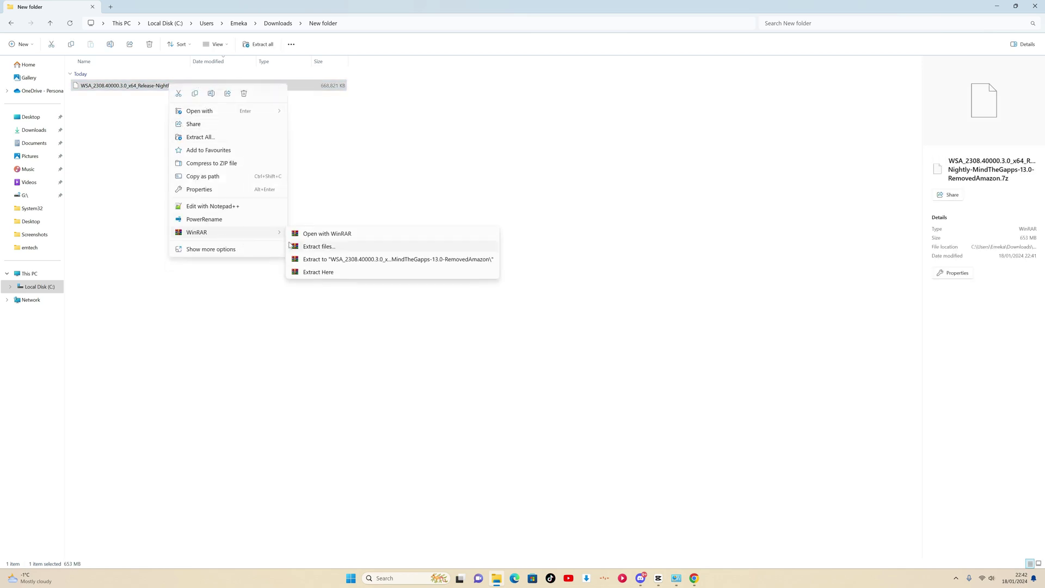
left_click(323, 260)
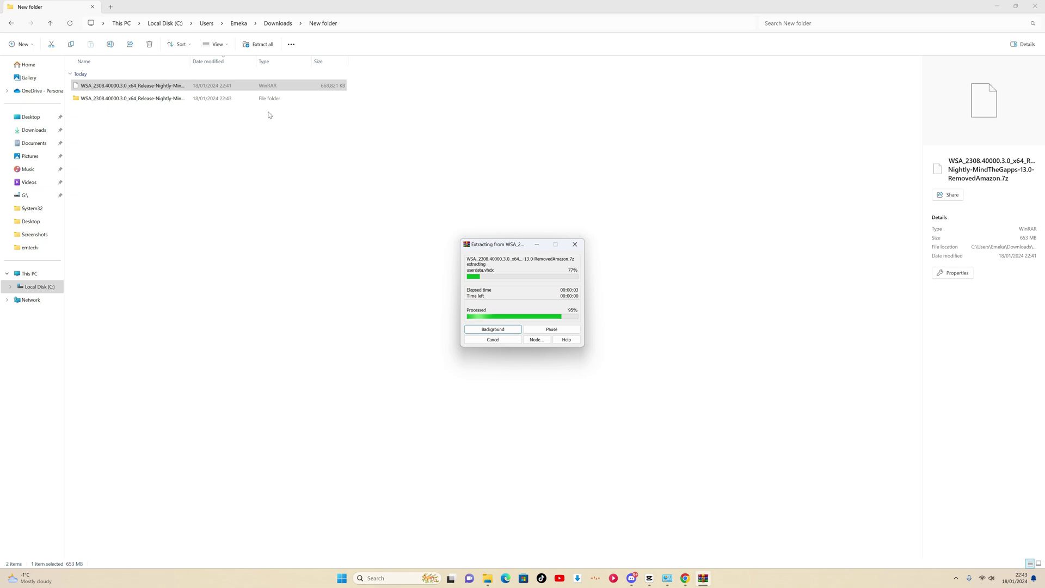
Step: Launch Run.bat from the extracted WSA_2308.40000.3.0_x64 folder
double_click(128, 98)
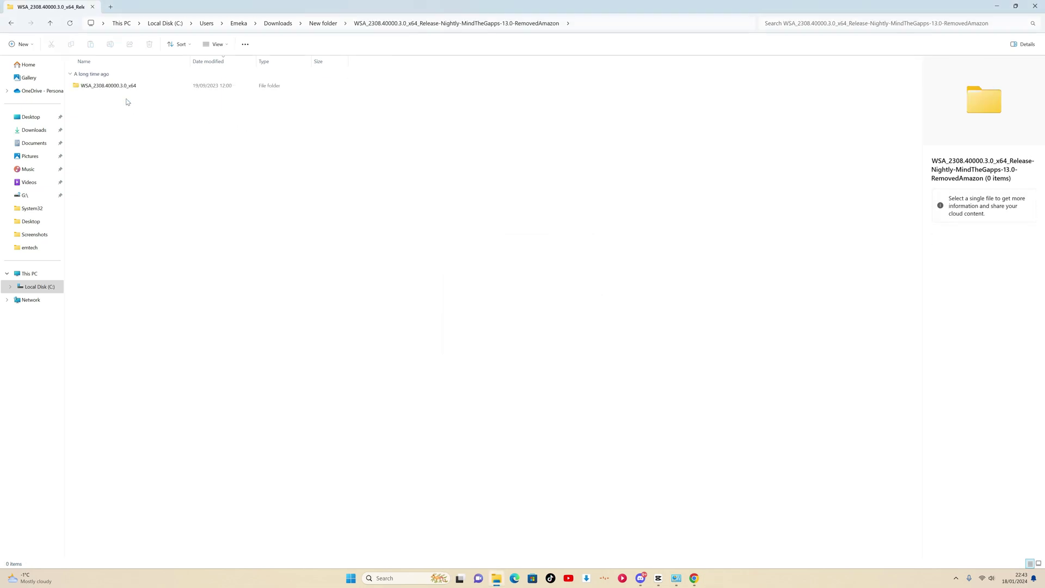
double_click(124, 87)
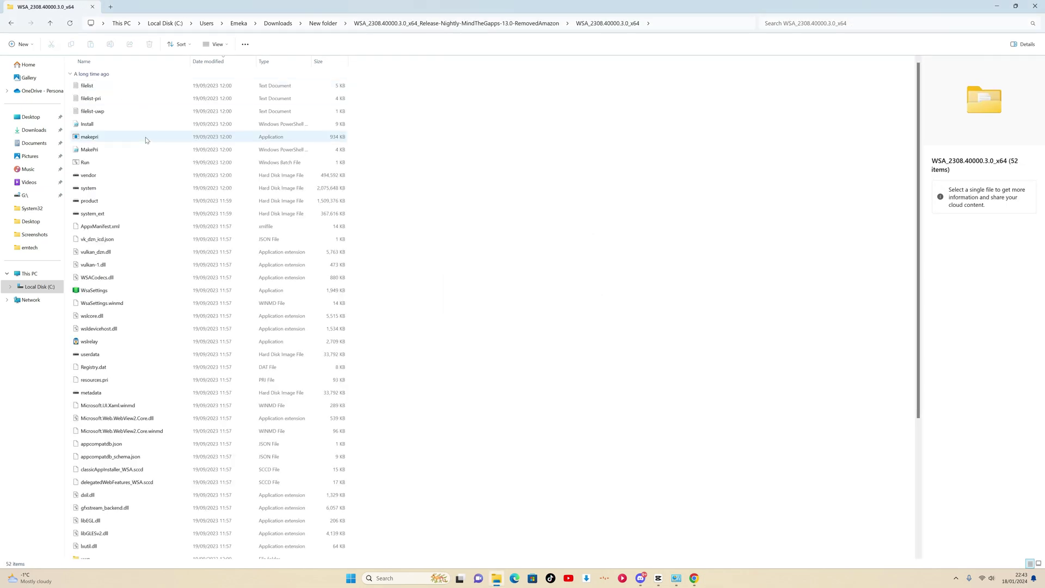
scroll(145, 141, "down", 1)
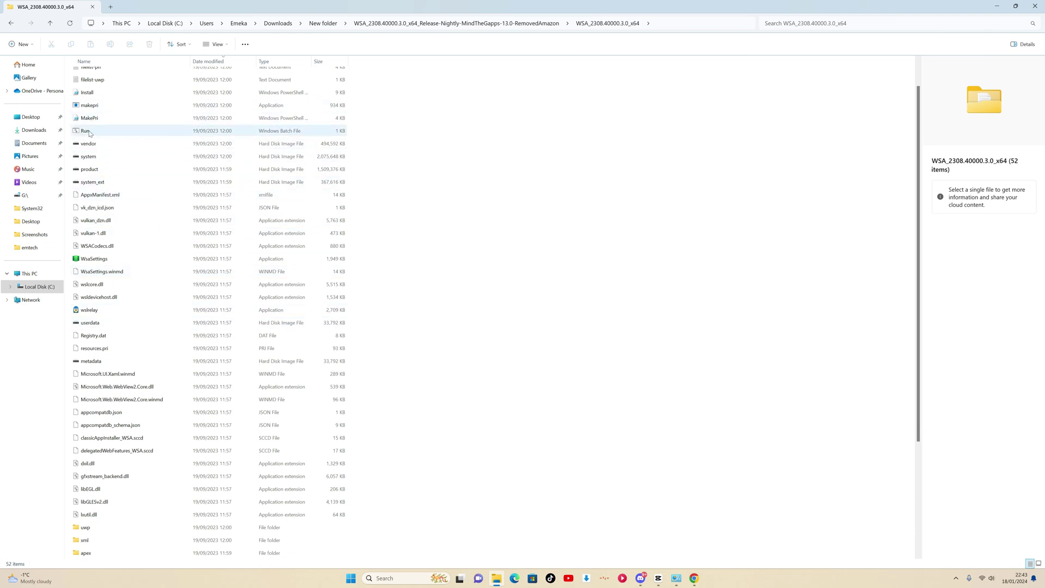
left_click(88, 133)
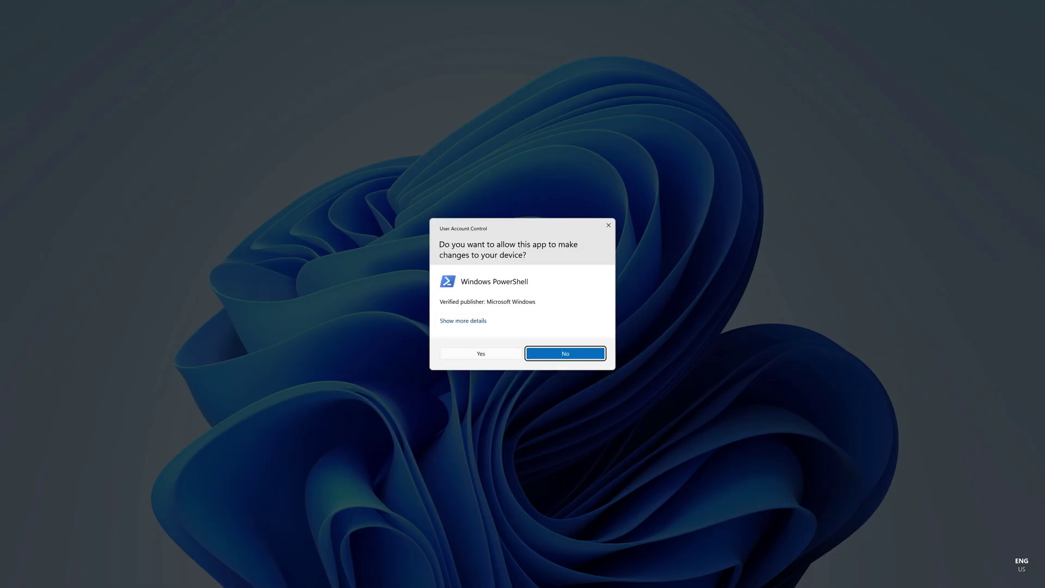
Step: Approve the WSA installer's UAC prompt and continue without sharing optional diagnostic data
left_click(507, 351)
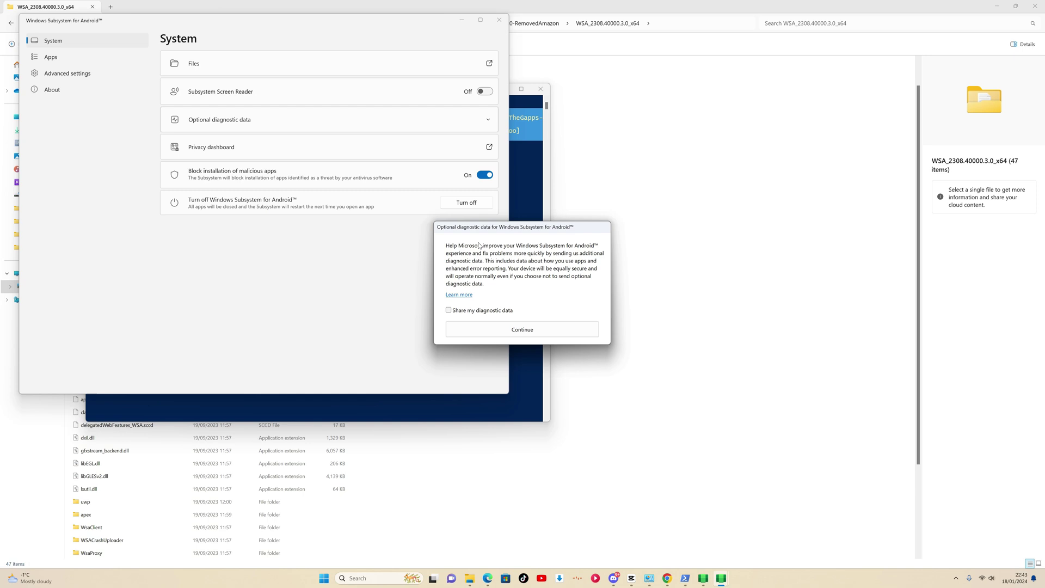
left_click(493, 335)
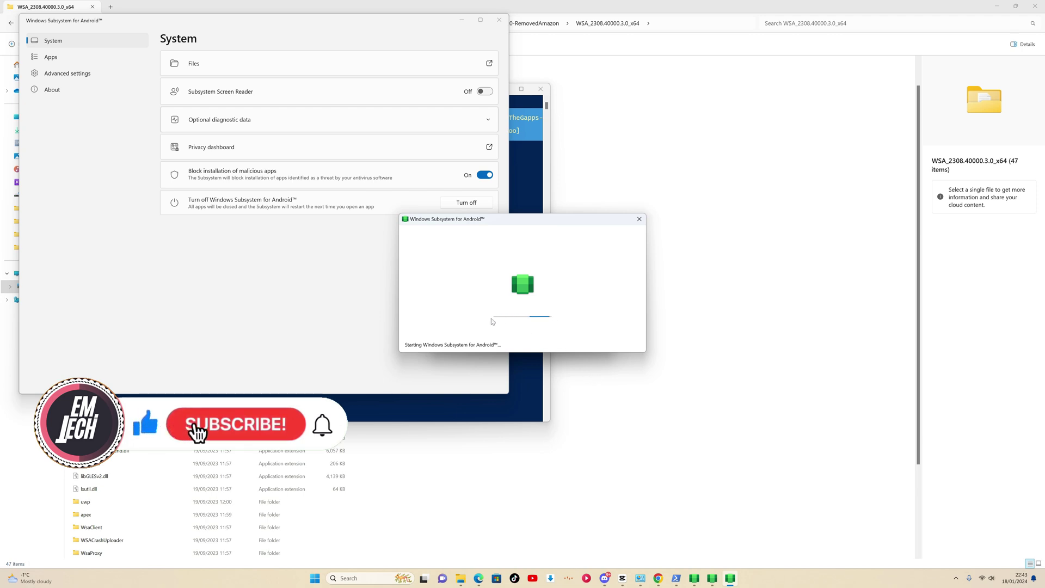
mouse_move(712, 579)
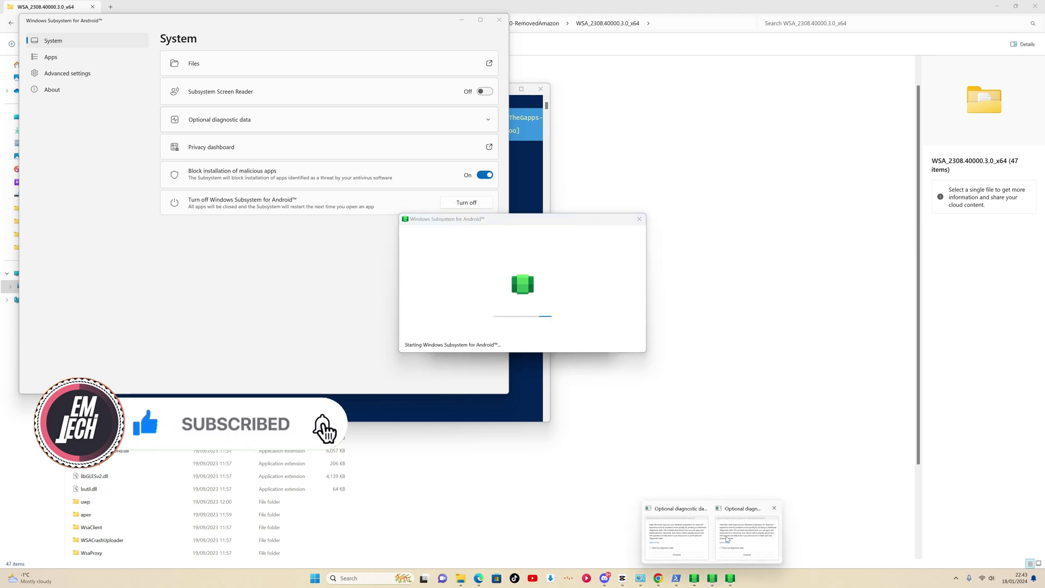
left_click(726, 538)
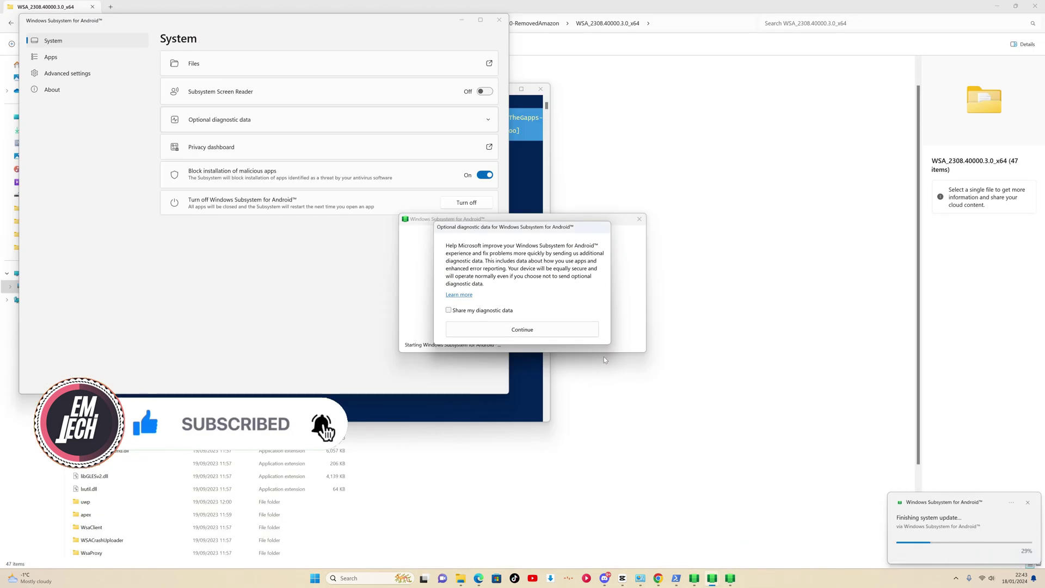
left_click(557, 333)
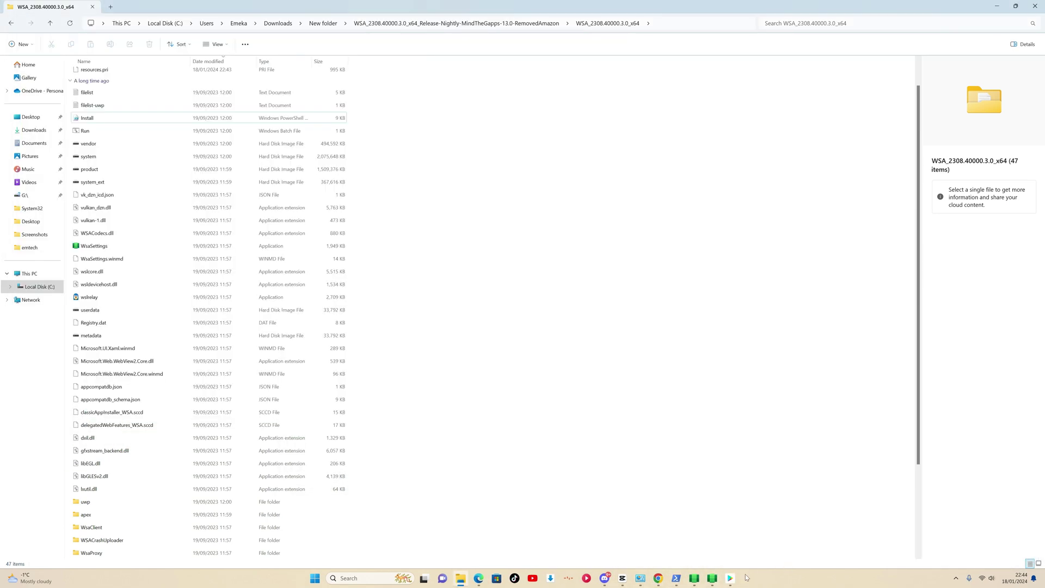
Step: Sign in to Google Play with the account email and accept Google's terms of service
left_click(728, 580)
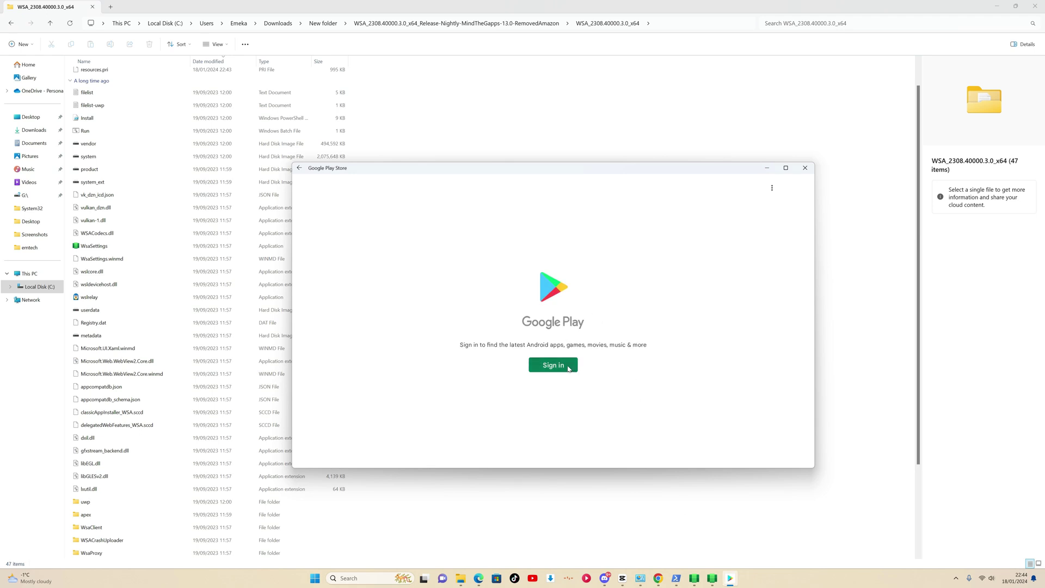
left_click(569, 368)
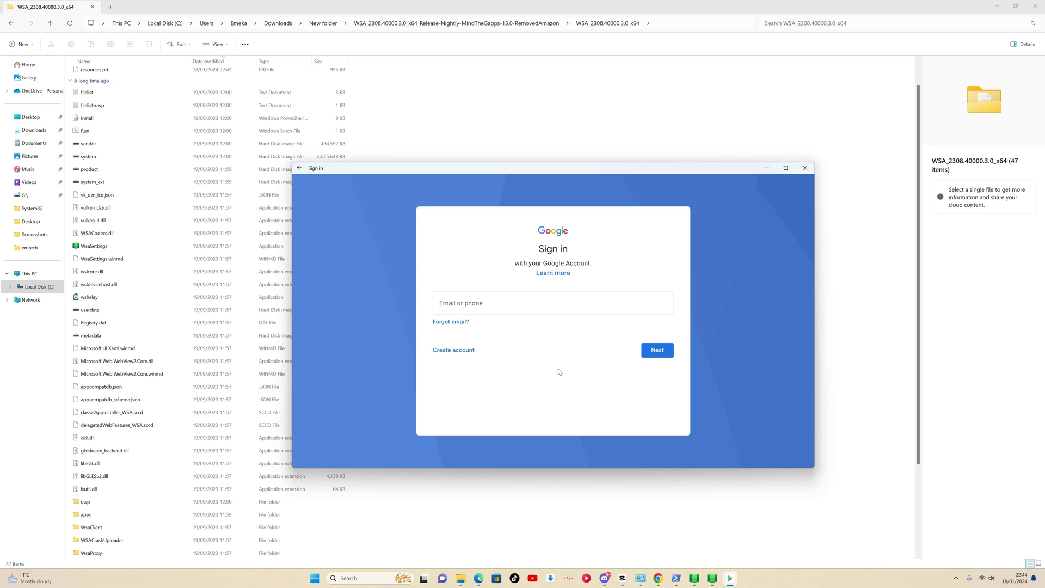
left_click(491, 304)
key("Return")
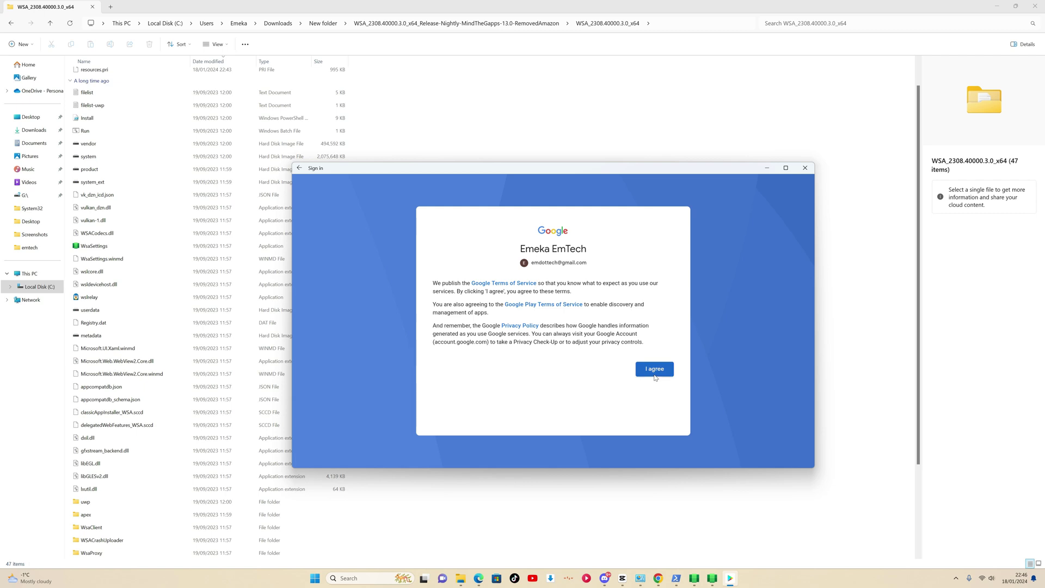
left_click(654, 370)
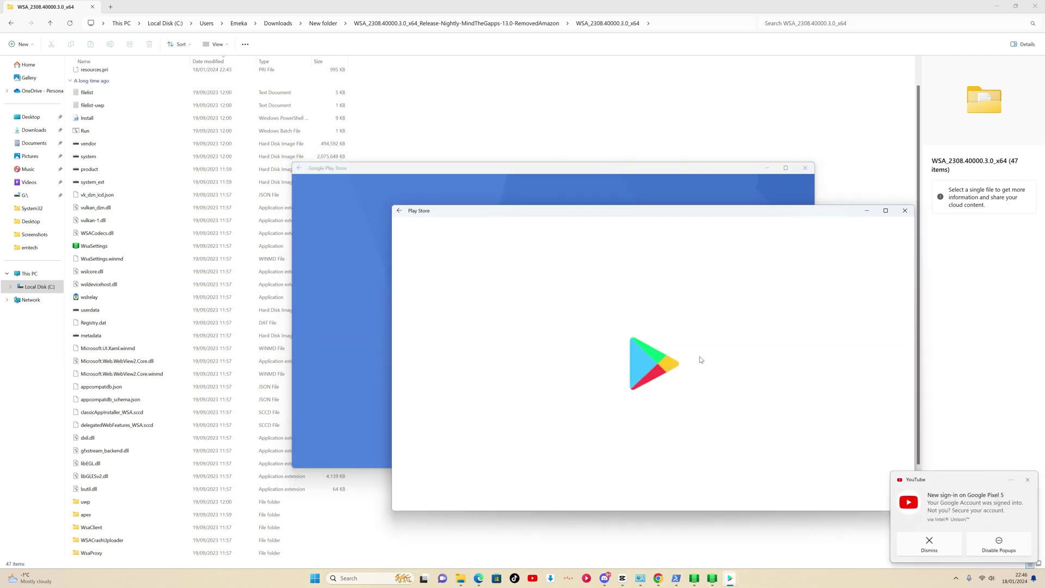
Step: Accept Google Play's terms, clear the notification and tip, and install NBA LIVE Mobile Basketball
left_click_drag(753, 215, 641, 165)
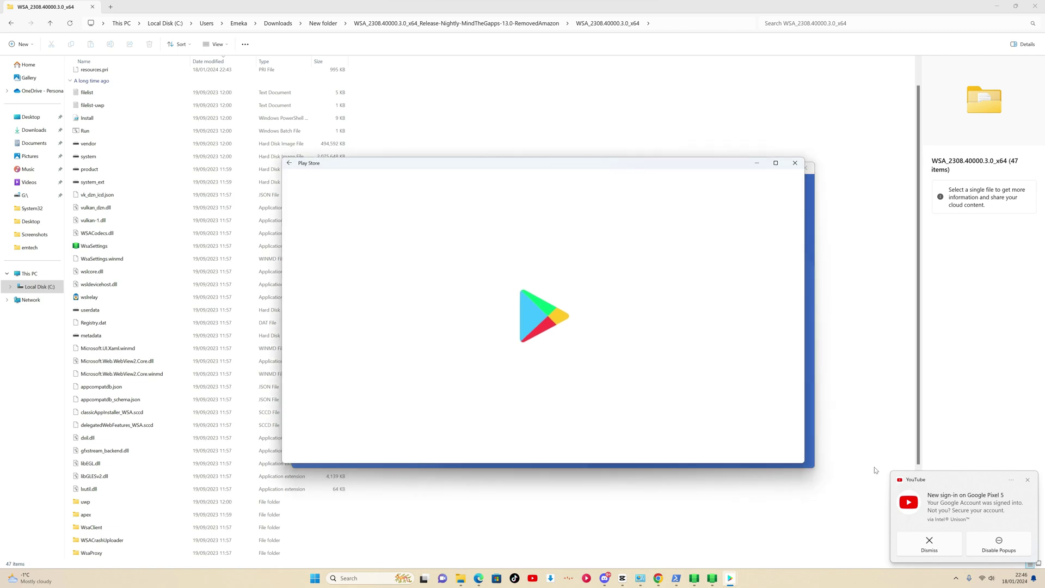
left_click(1028, 482)
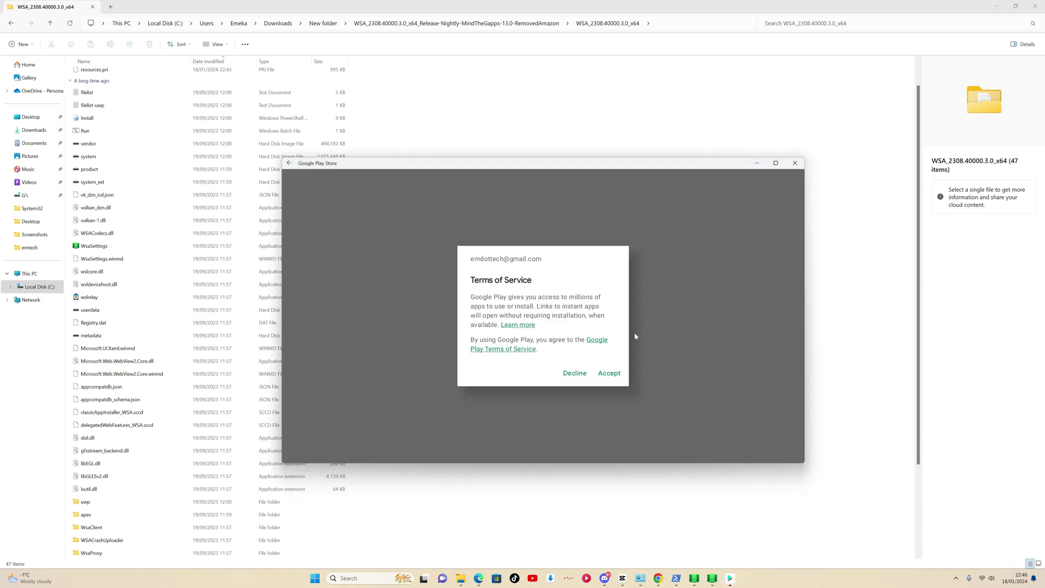
left_click(610, 382)
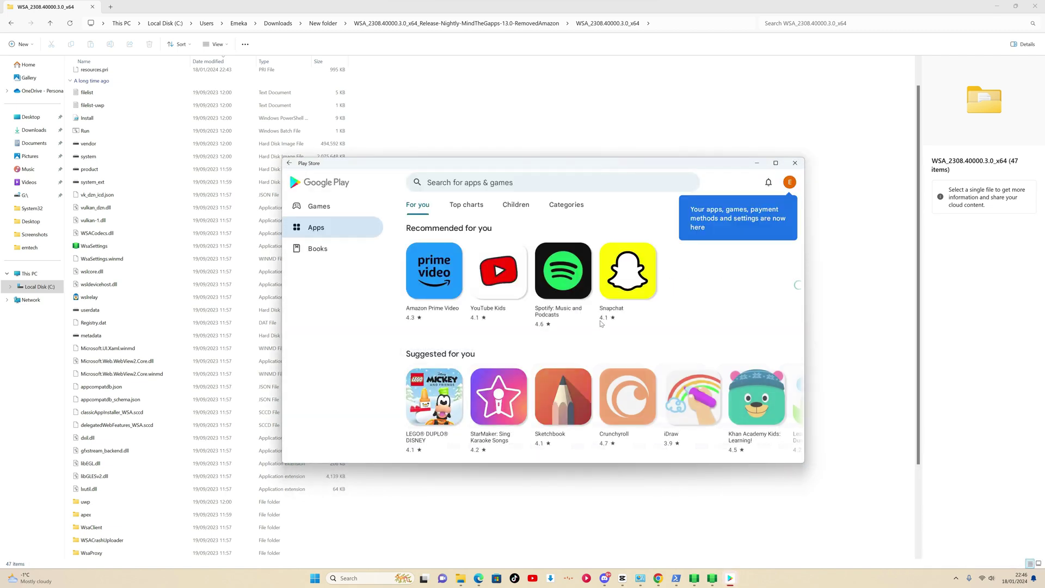
left_click_drag(734, 165, 717, 152)
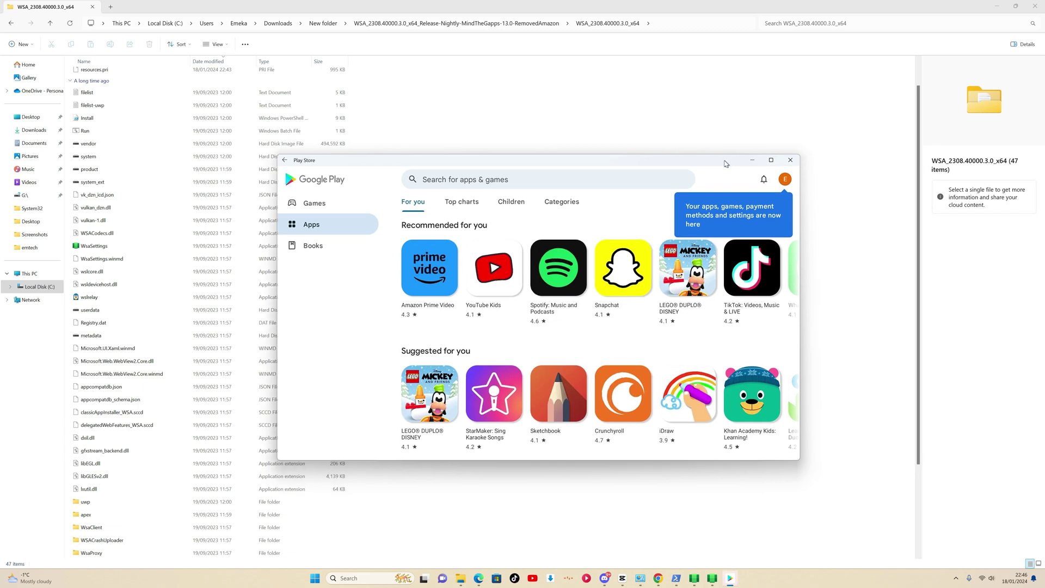
left_click(681, 221)
scroll(671, 327, "down", 3)
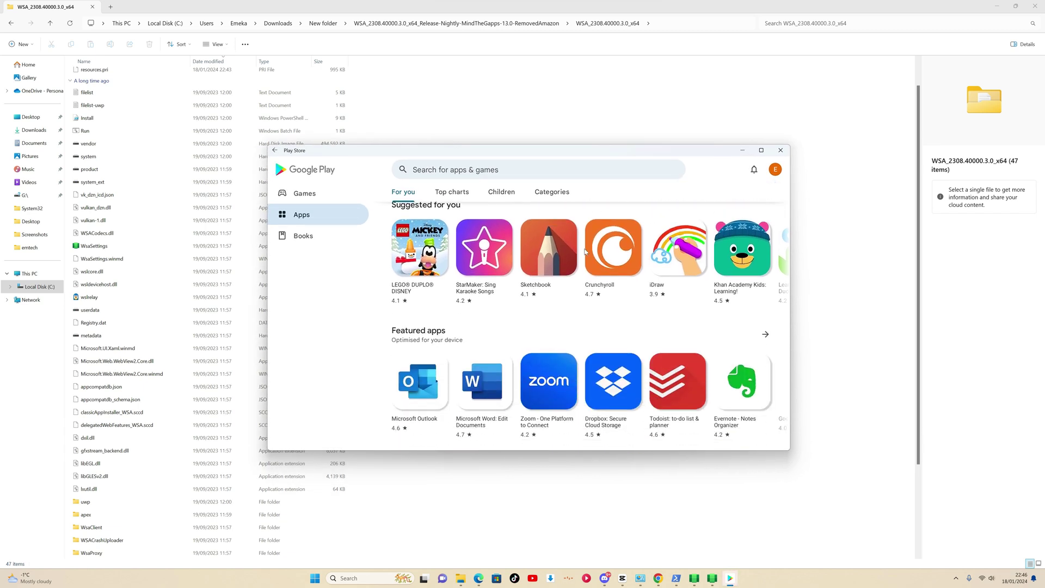
scroll(666, 392, "up", 3)
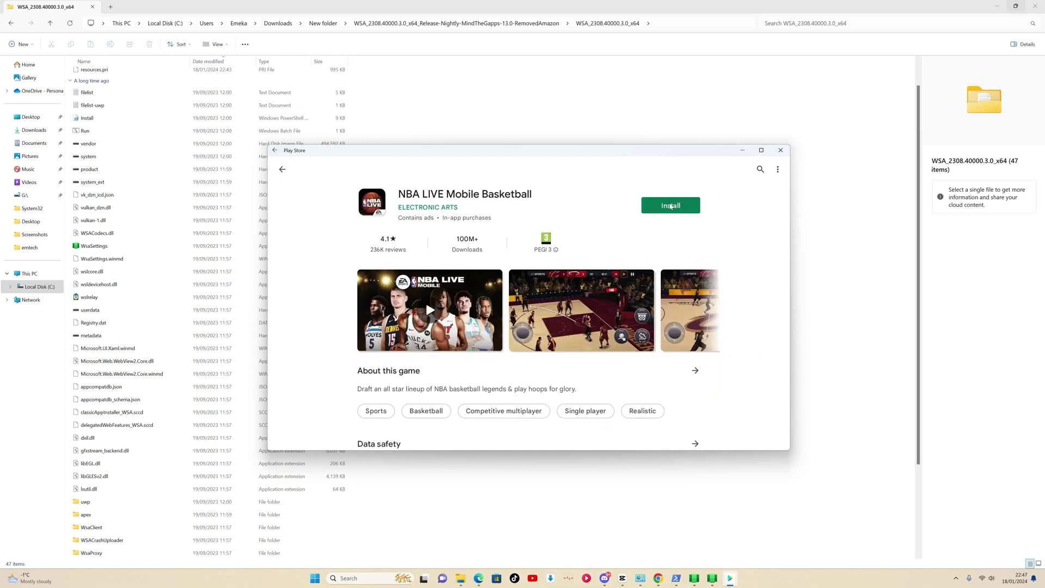
left_click(671, 207)
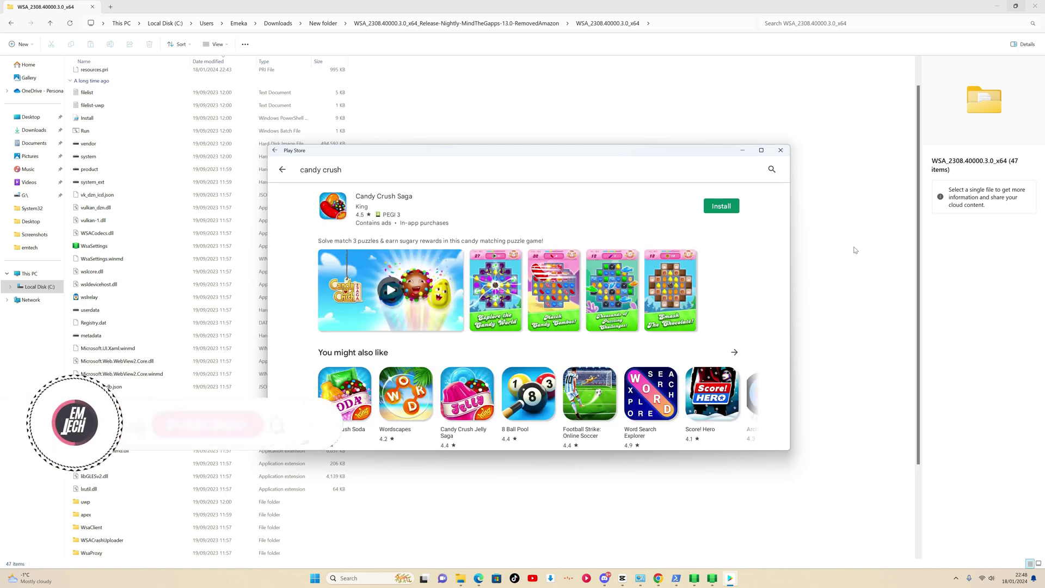
Step: Install Candy Crush Saga from the search results and launch it with Play
left_click(726, 209)
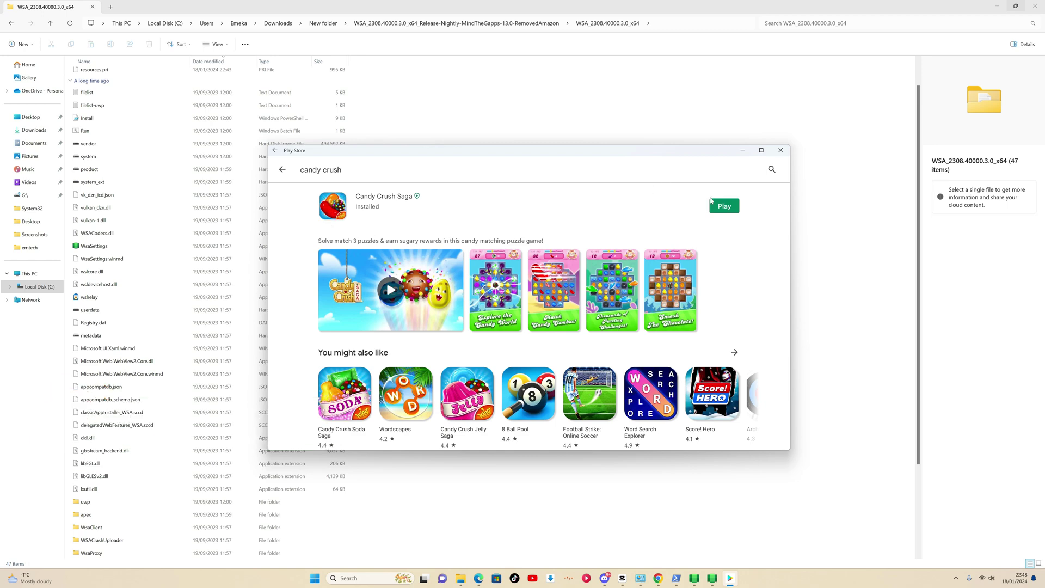
left_click(724, 206)
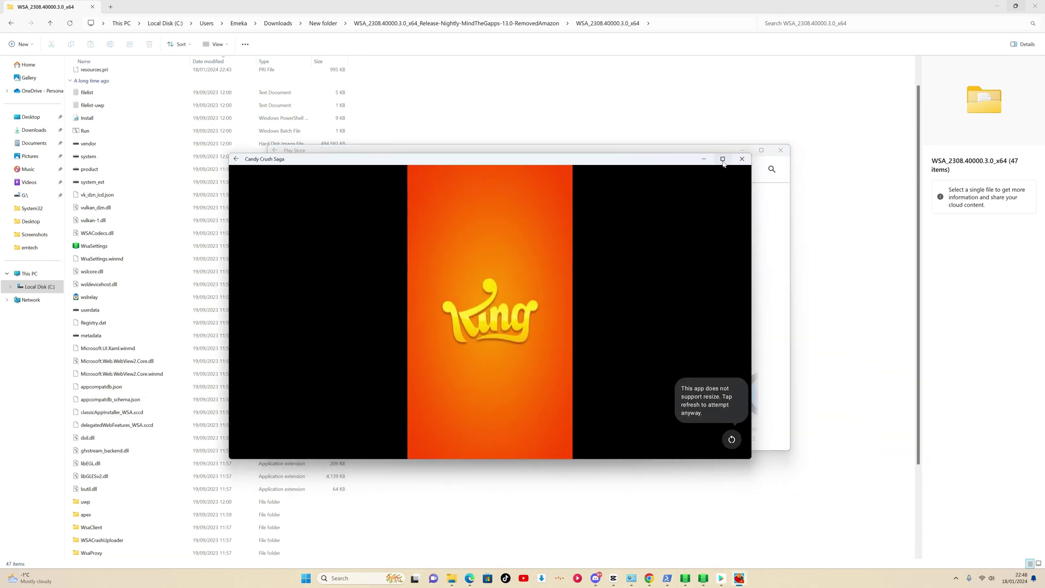
Step: Maximize Candy Crush, accept its updated terms, start a level and swap candies to match greens
left_click(724, 159)
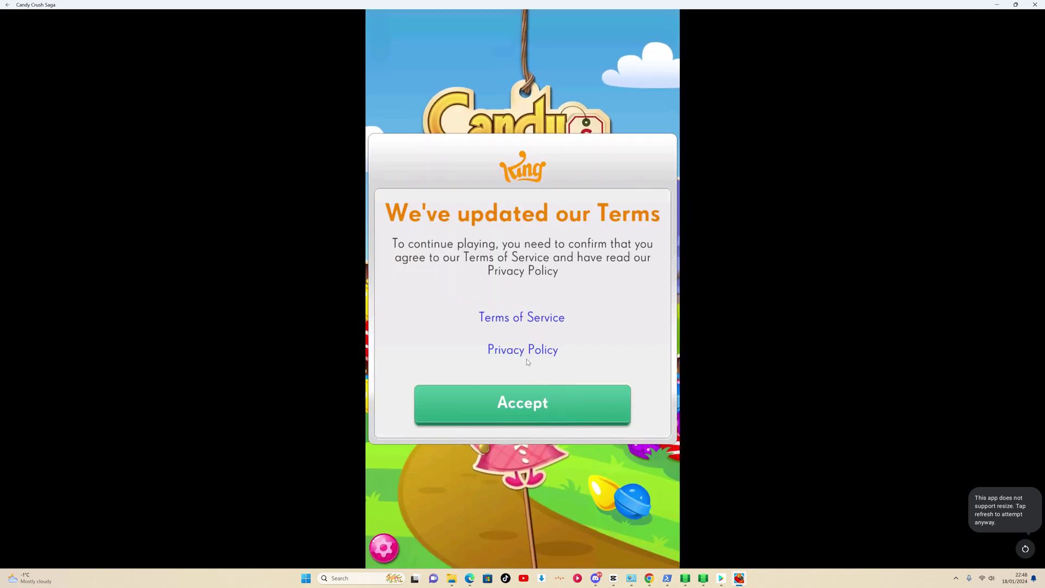
left_click(537, 406)
left_click(520, 280)
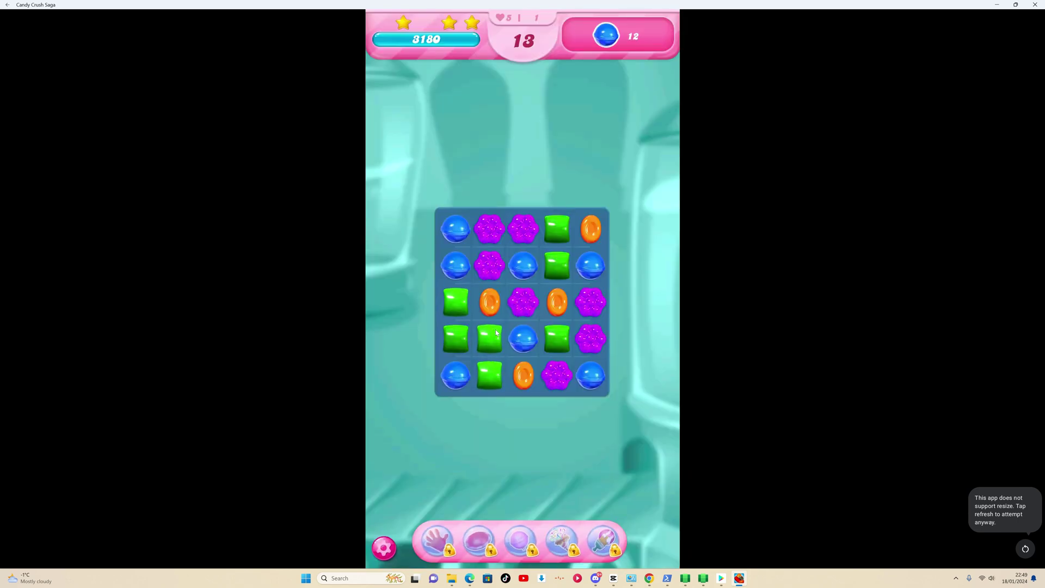
left_click_drag(455, 308, 491, 306)
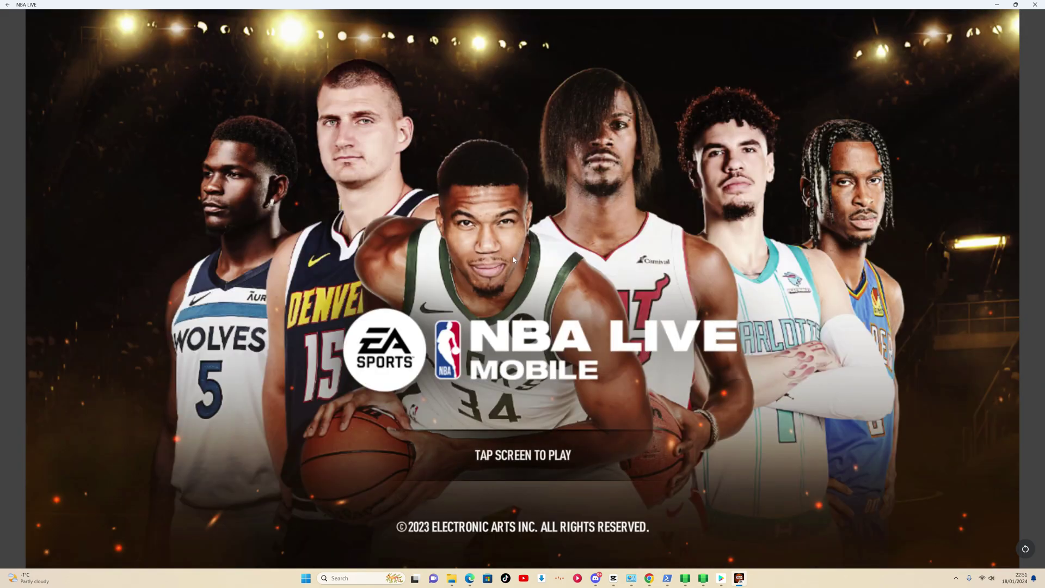
Step: Start NBA LIVE Mobile, skip the movement tip, and dribble the player toward the blue court zone
left_click(500, 366)
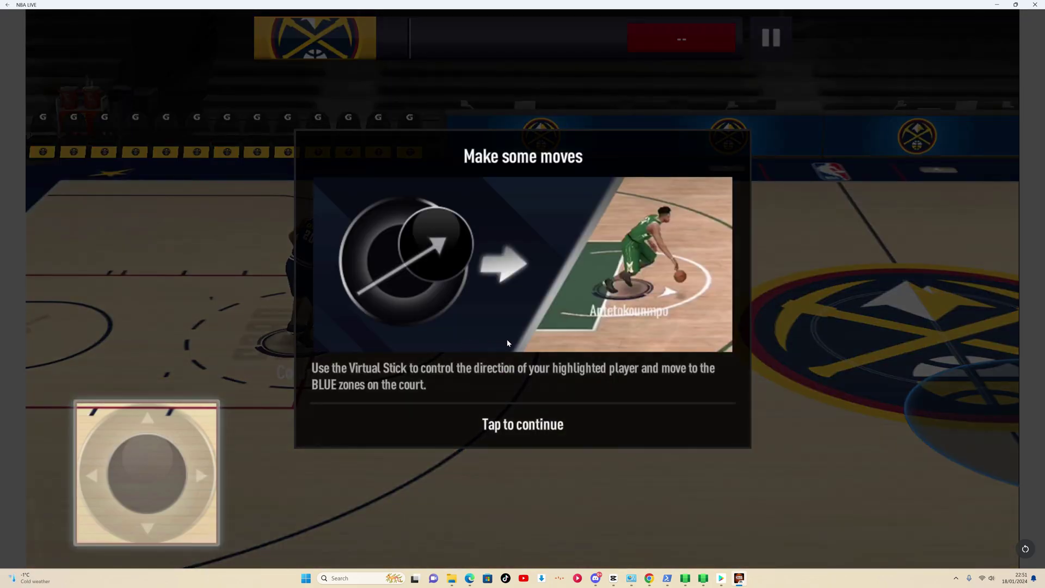
left_click(507, 343)
left_click_drag(368, 306, 416, 371)
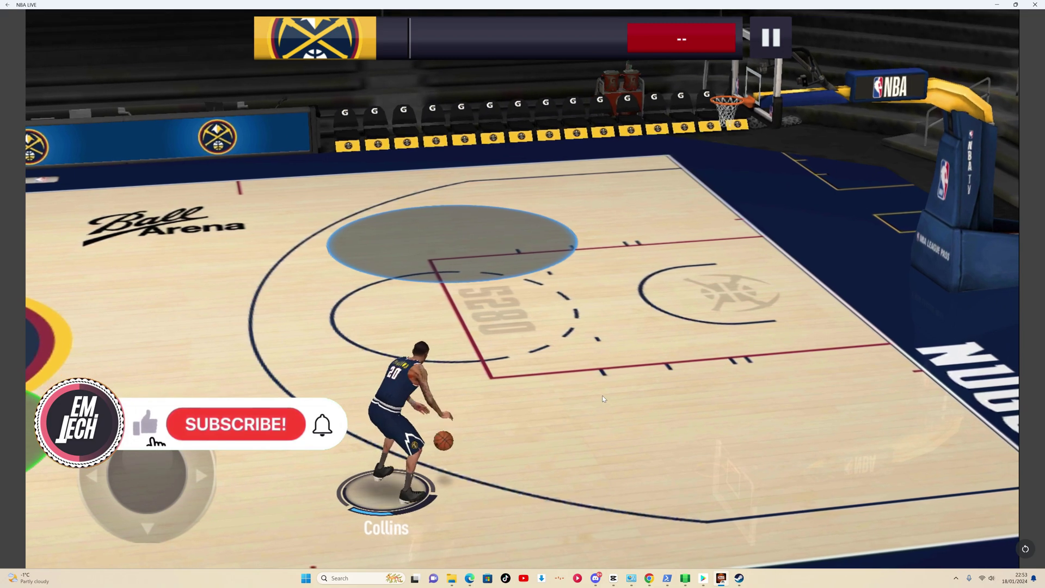
left_click_drag(377, 286, 443, 320)
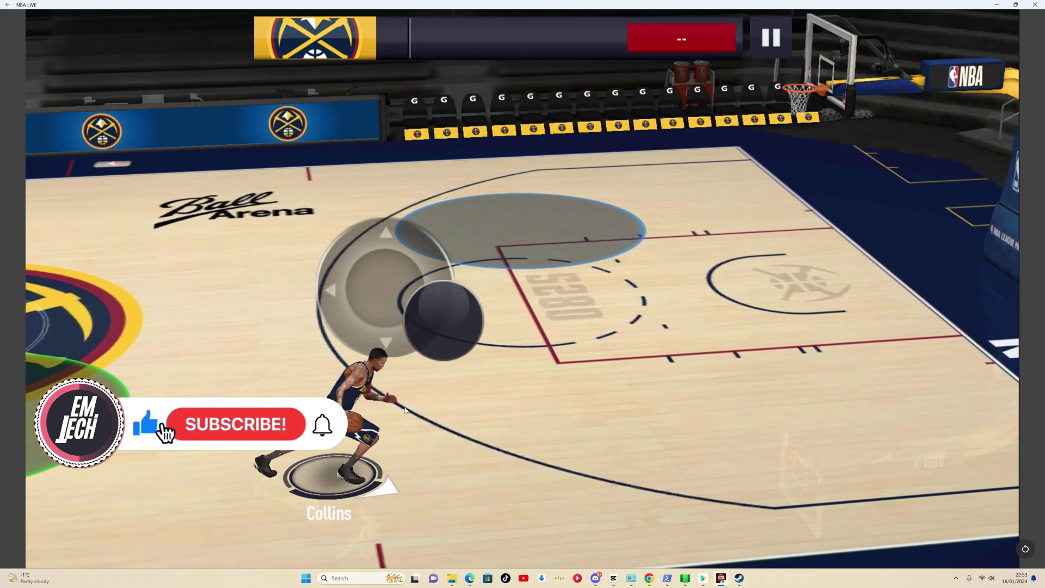